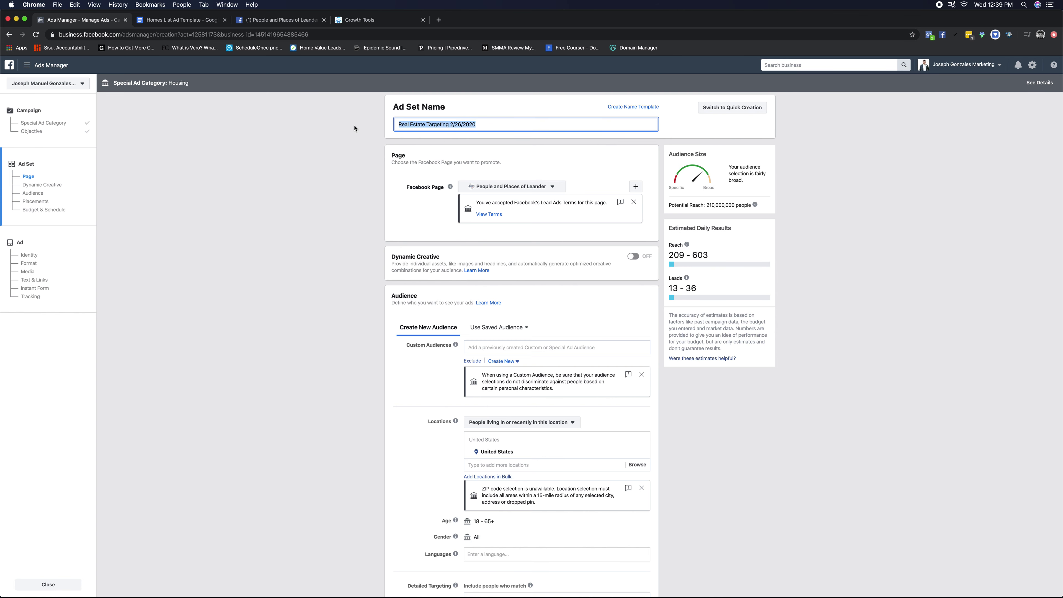
# - Replace United States with Leander, Texas as the ad set's target location
pyautogui.click(310, 236)
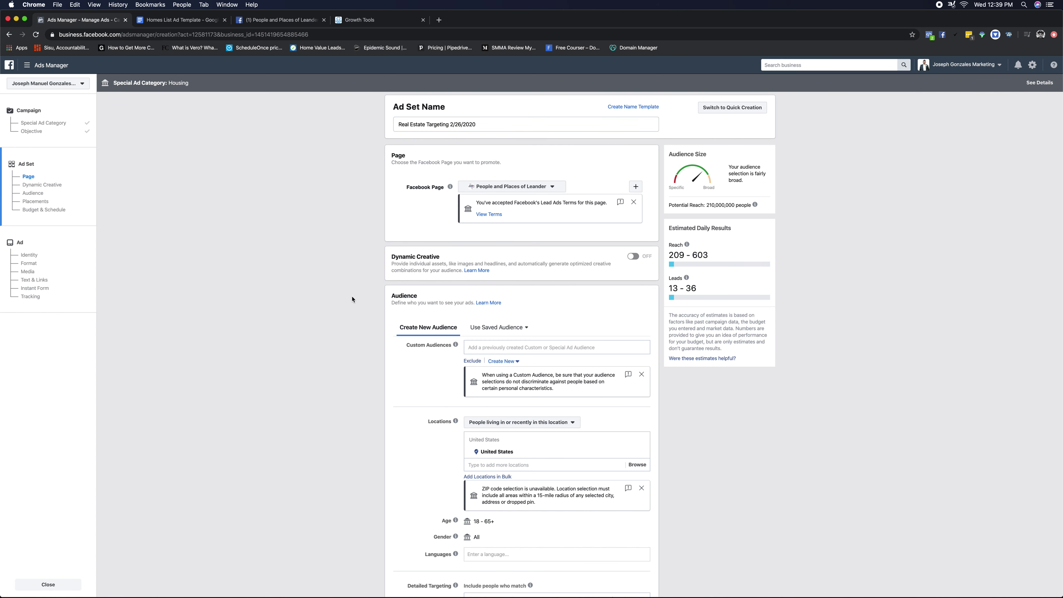
pyautogui.scroll(-5, 286, 325)
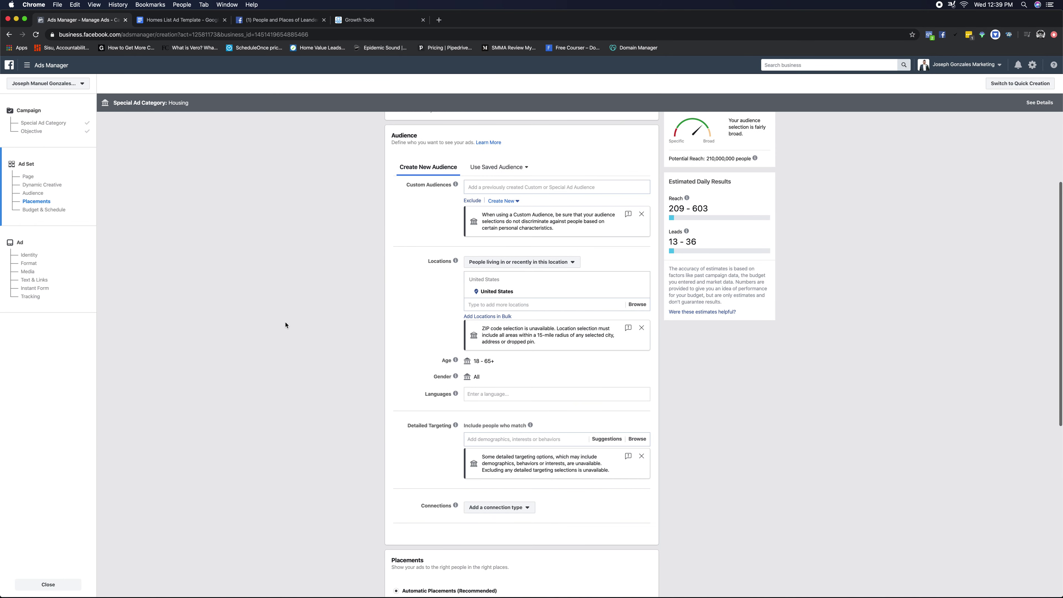
pyautogui.moveTo(455, 185)
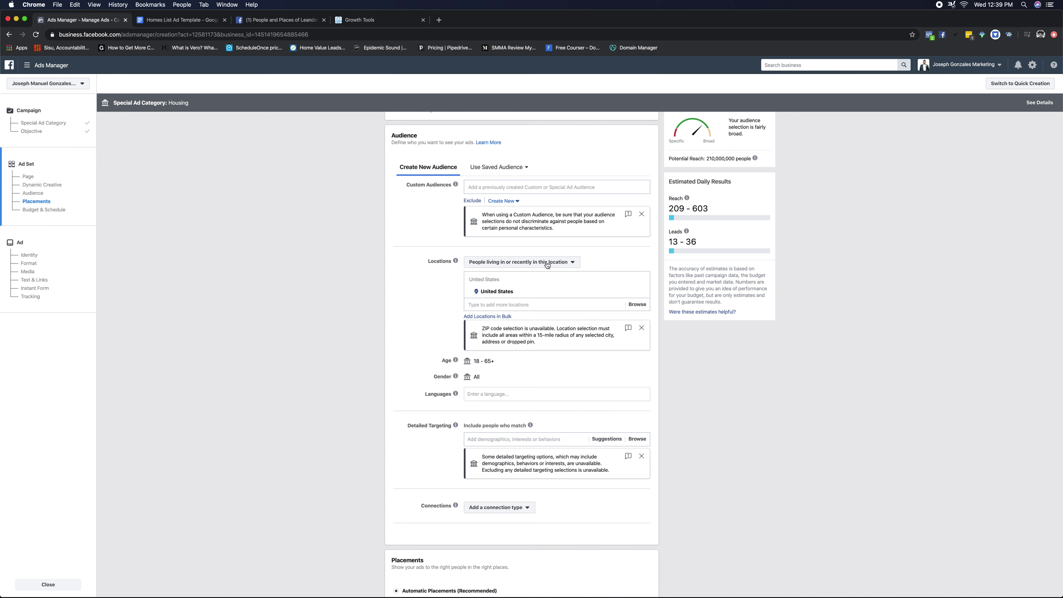
pyautogui.moveTo(614, 295)
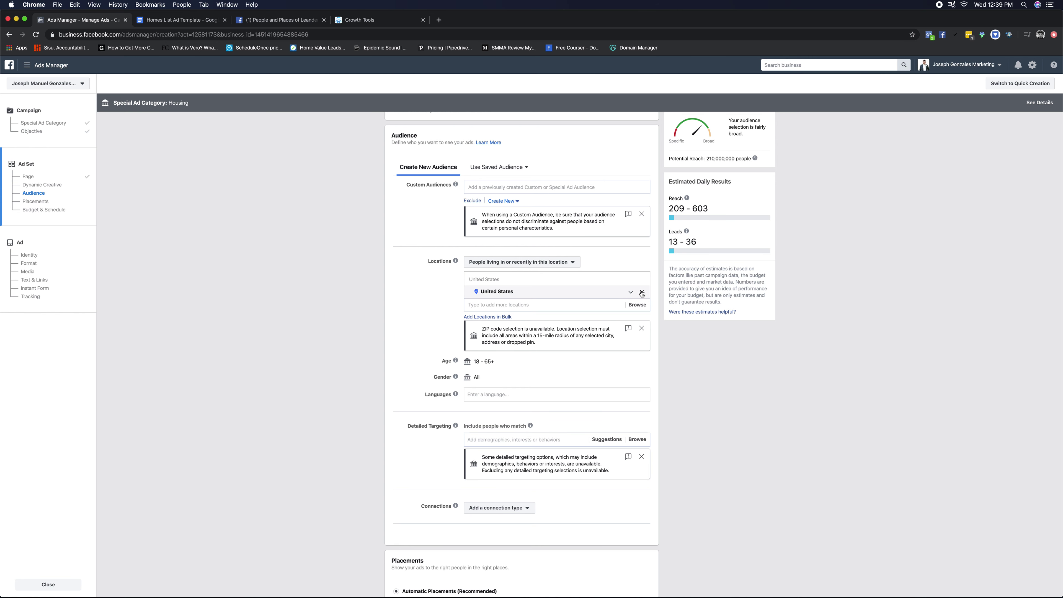
pyautogui.click(642, 293)
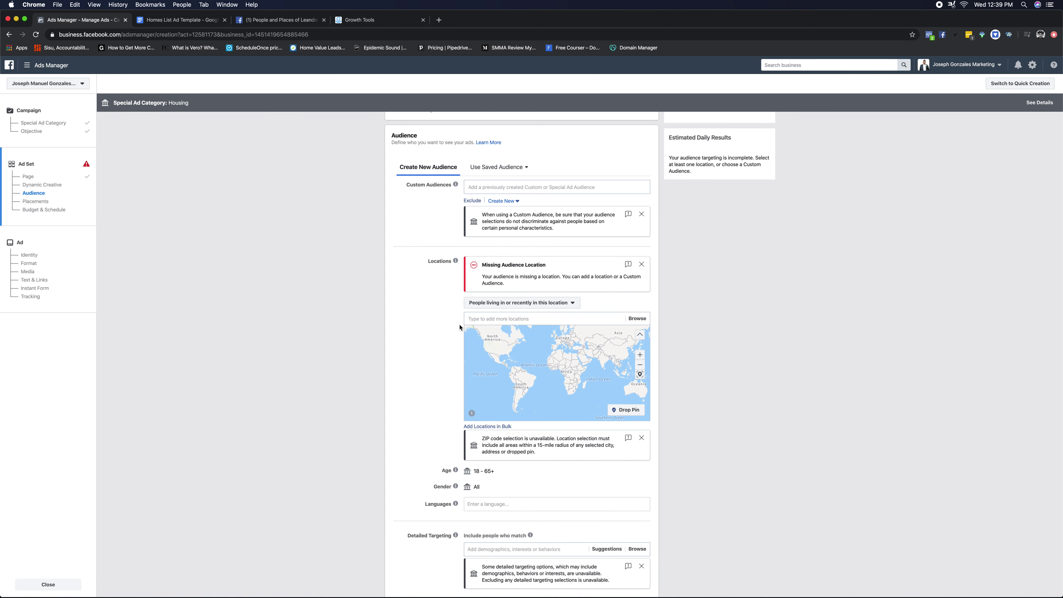
pyautogui.click(488, 322)
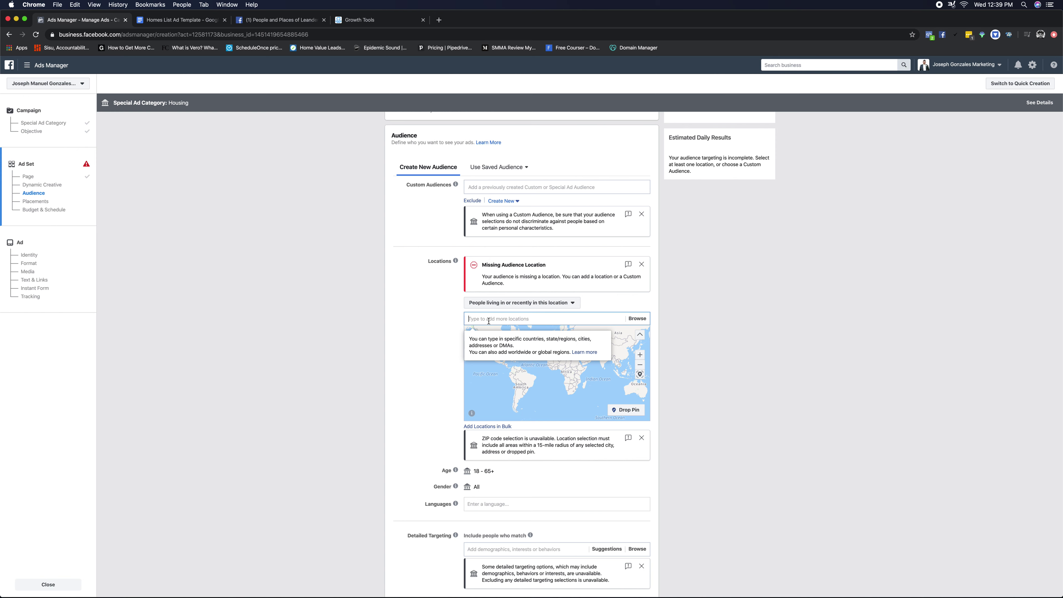
pyautogui.write('Leander')
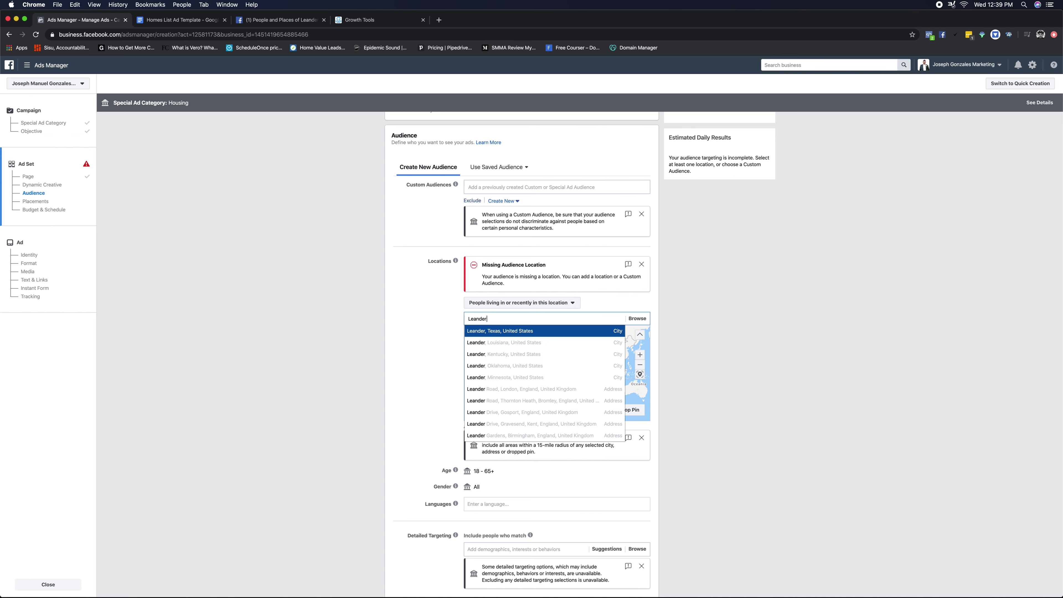
pyautogui.click(525, 331)
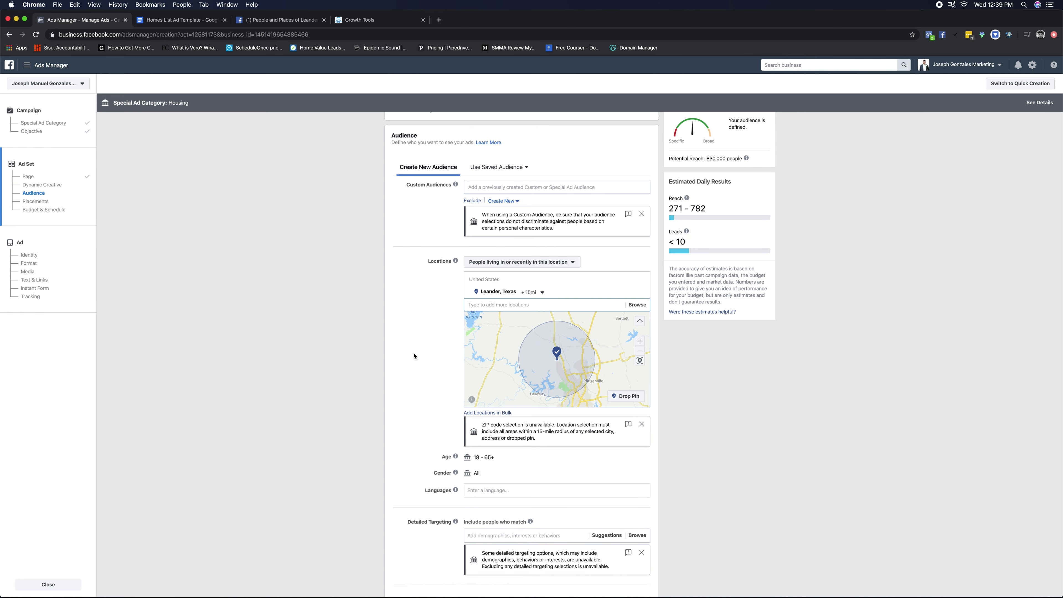
# - Keep the radius around Leander at 15 miles after briefly trying about 47 miles
pyautogui.click(537, 295)
pyautogui.click(414, 334)
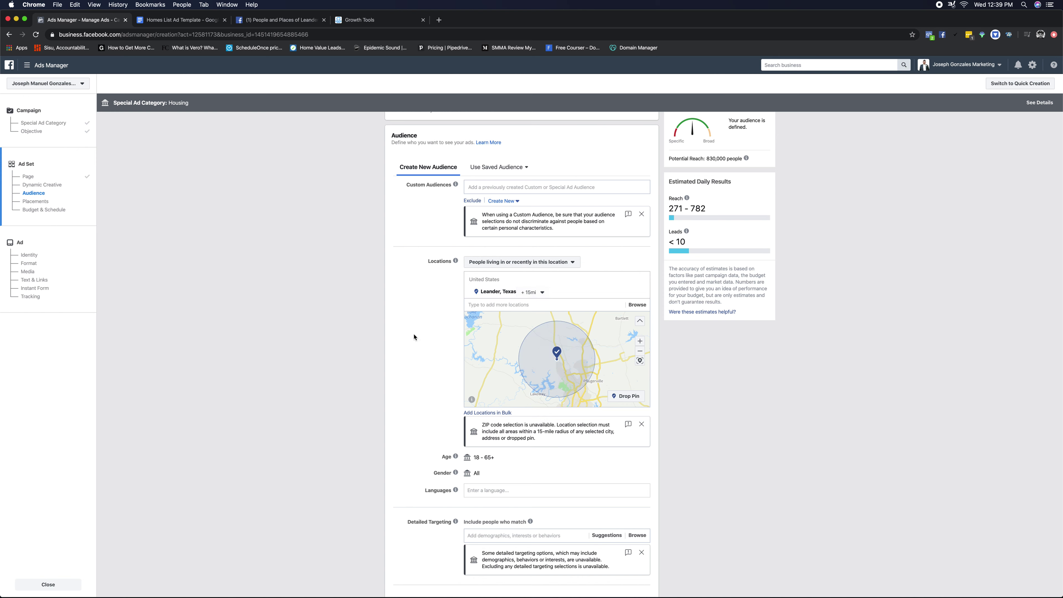
pyautogui.click(542, 292)
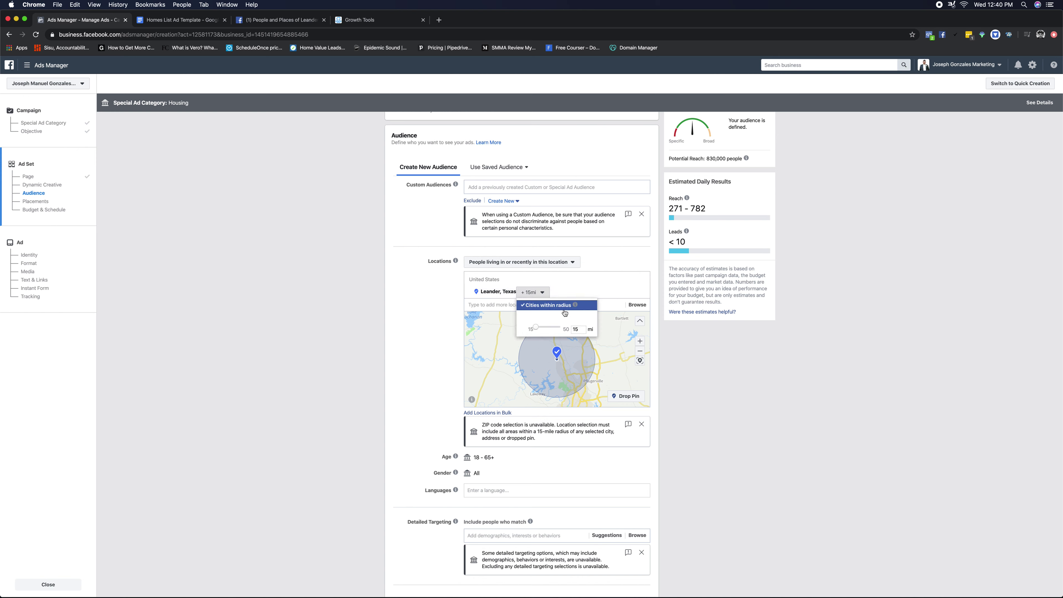
pyautogui.click(536, 329)
pyautogui.moveTo(538, 329); pyautogui.dragTo(558, 329)
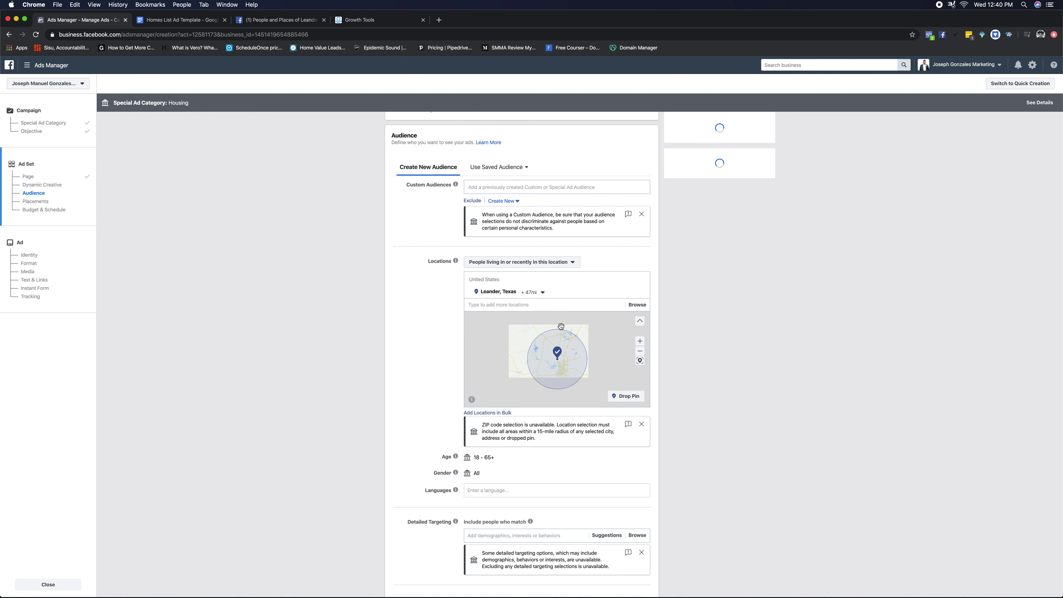
pyautogui.click(542, 292)
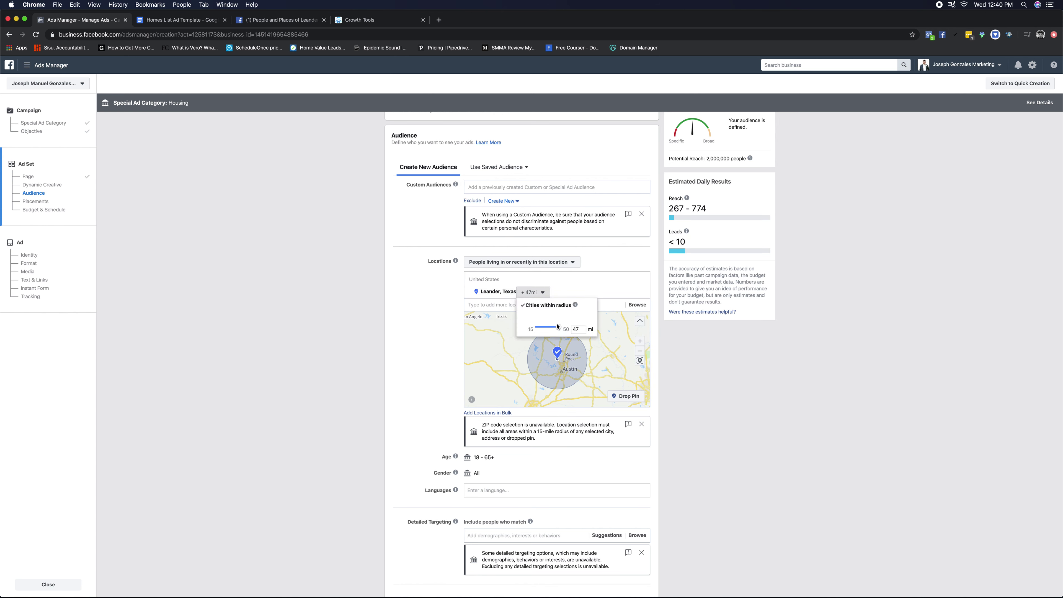
pyautogui.moveTo(558, 329); pyautogui.dragTo(513, 329)
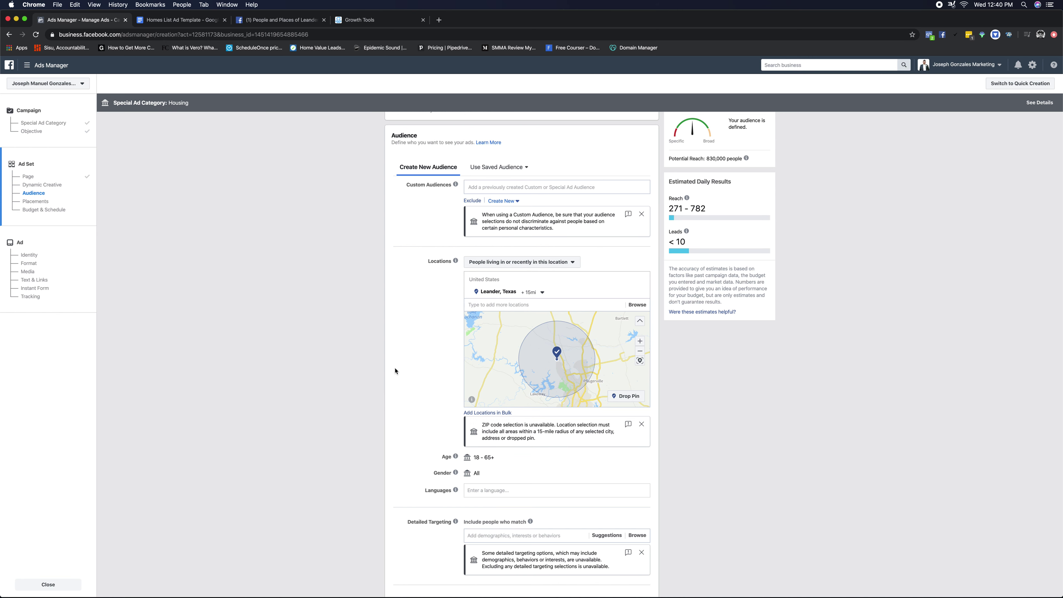
pyautogui.scroll(-3, 395, 371)
pyautogui.scroll(1, 395, 372)
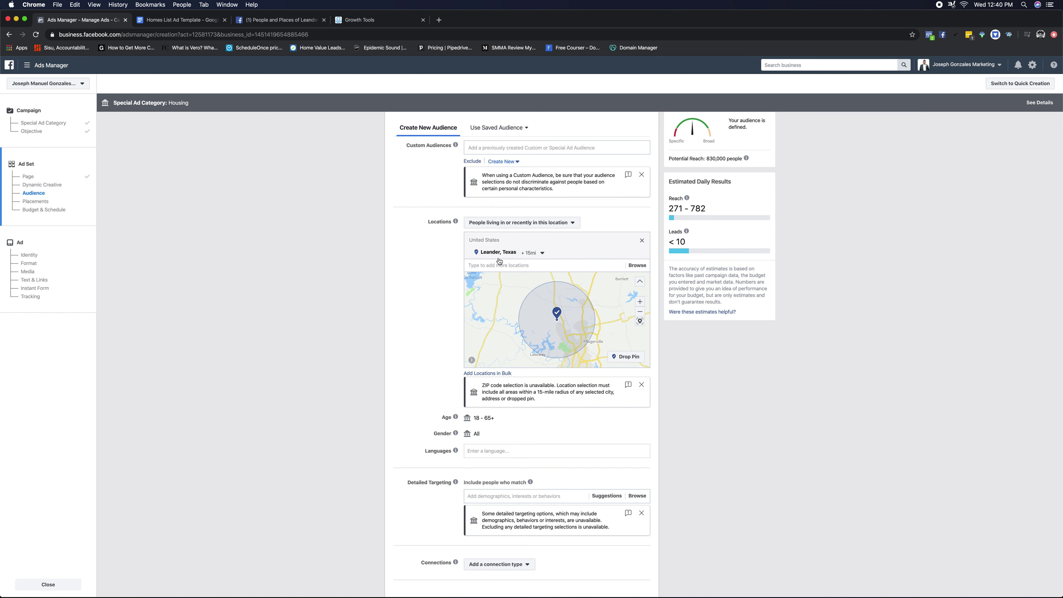
pyautogui.scroll(-5, 387, 369)
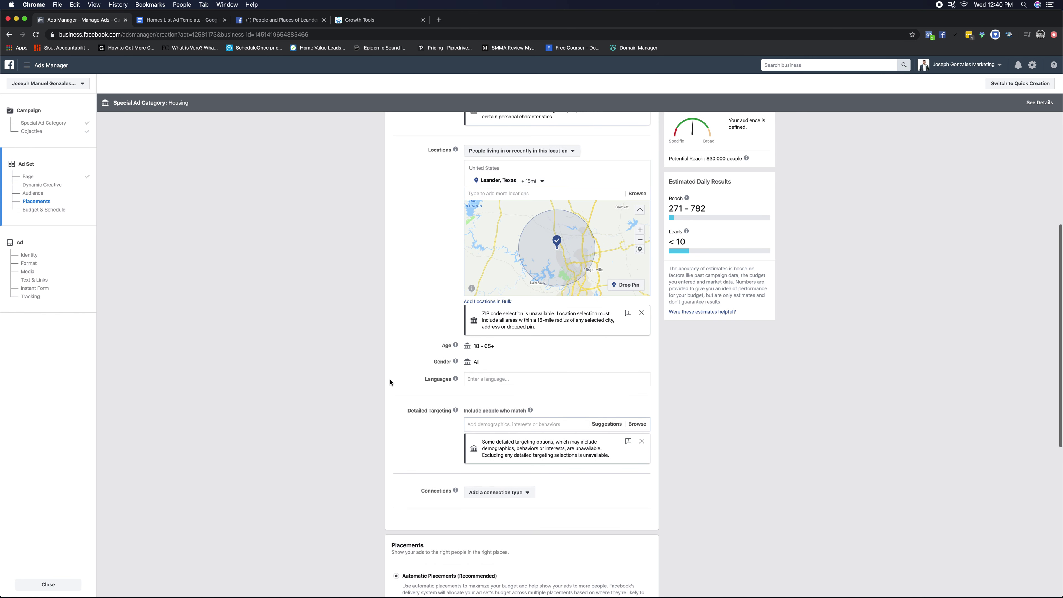
pyautogui.moveTo(448, 292)
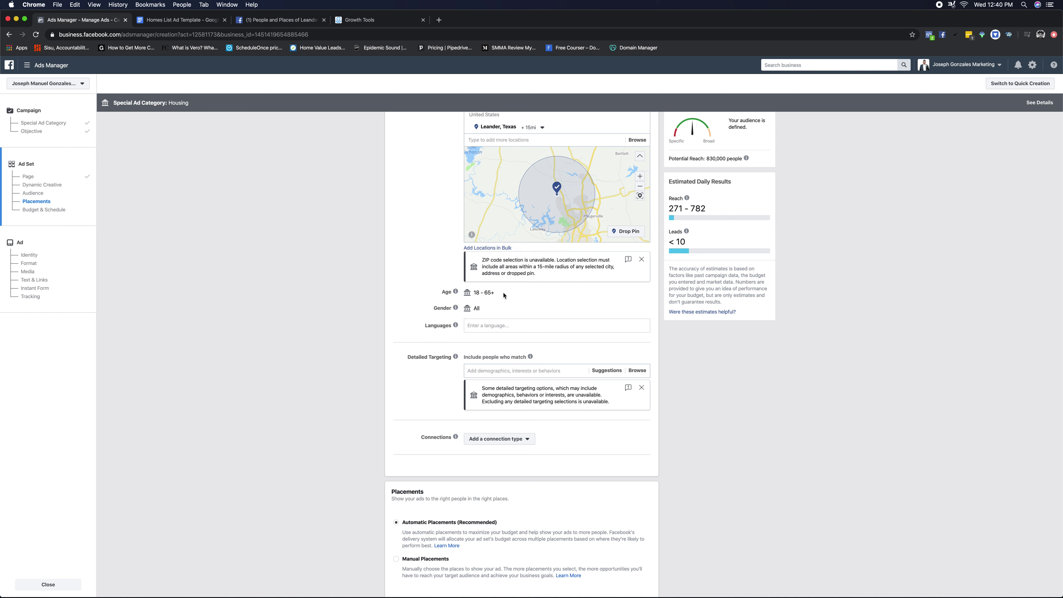
pyautogui.moveTo(510, 295)
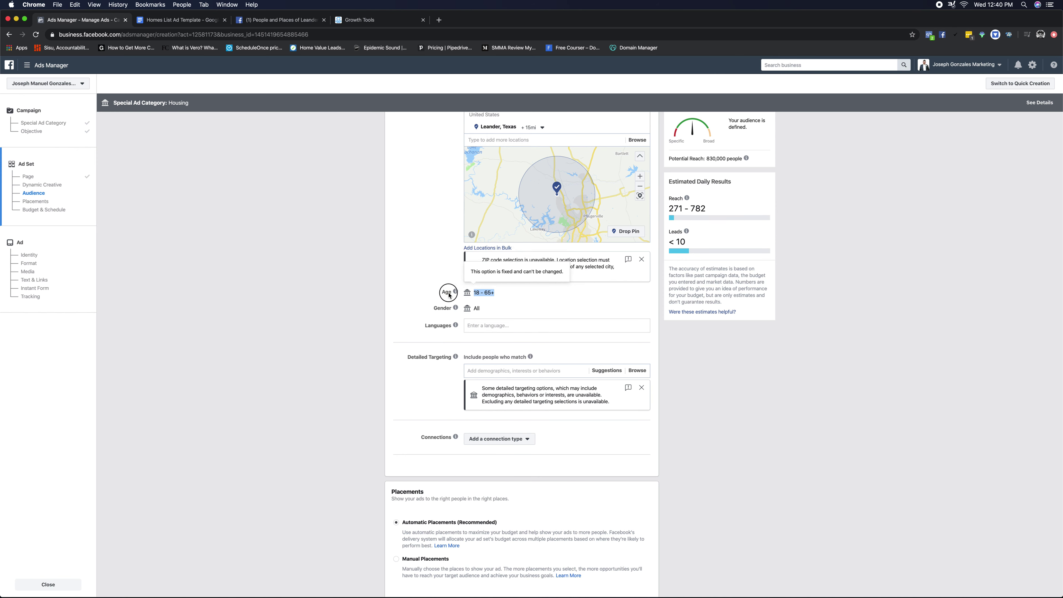
pyautogui.tripleClick(422, 310)
pyautogui.click(422, 317)
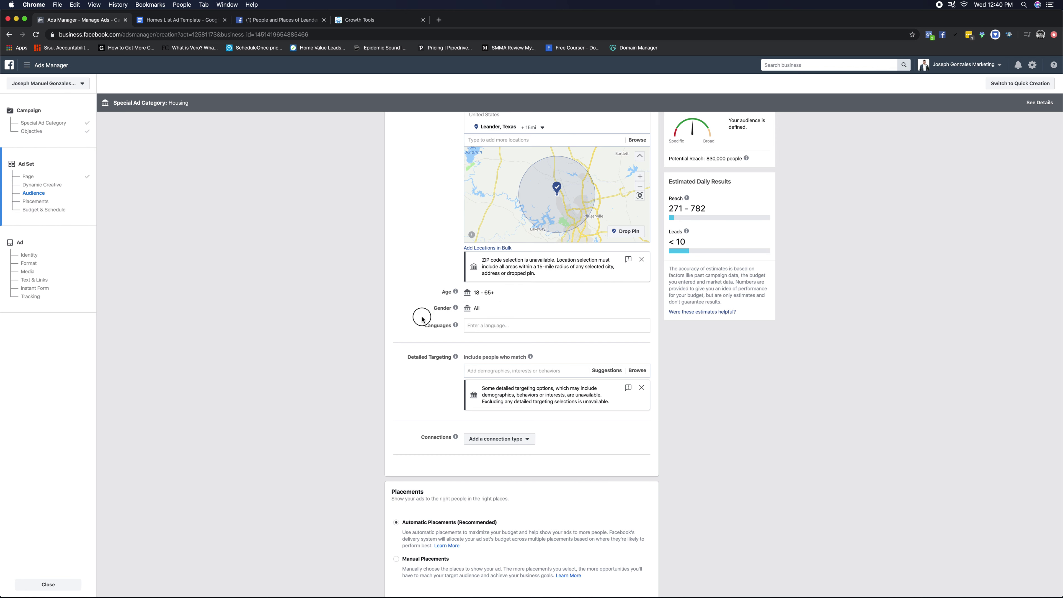
pyautogui.scroll(-1, 380, 337)
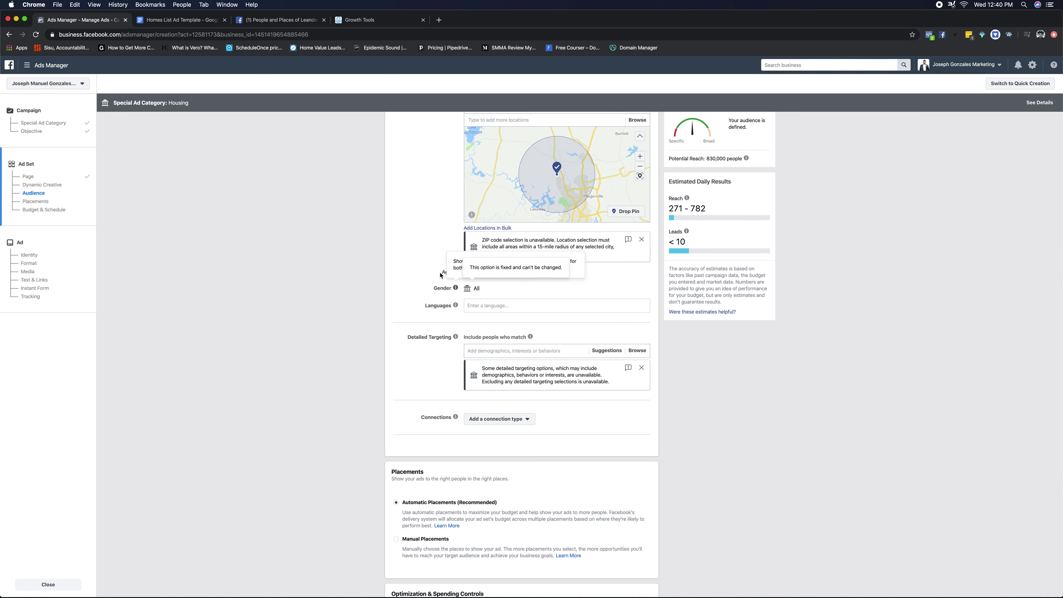
pyautogui.scroll(-5, 412, 368)
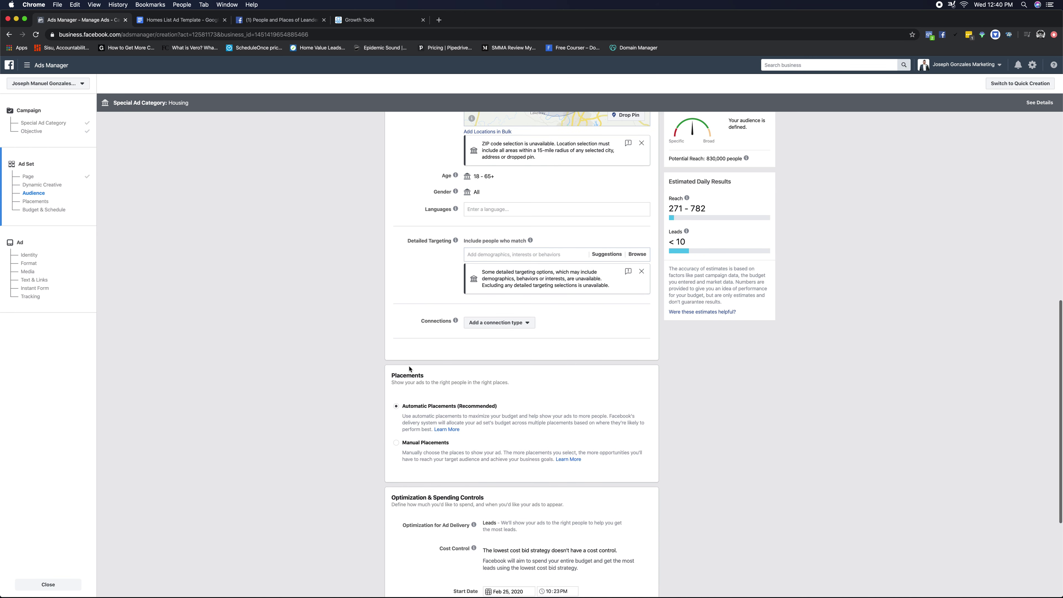
# - Add First-time buyer, Zillow and realtor.com as detailed targeting interests
pyautogui.click(481, 256)
pyautogui.write('fir')
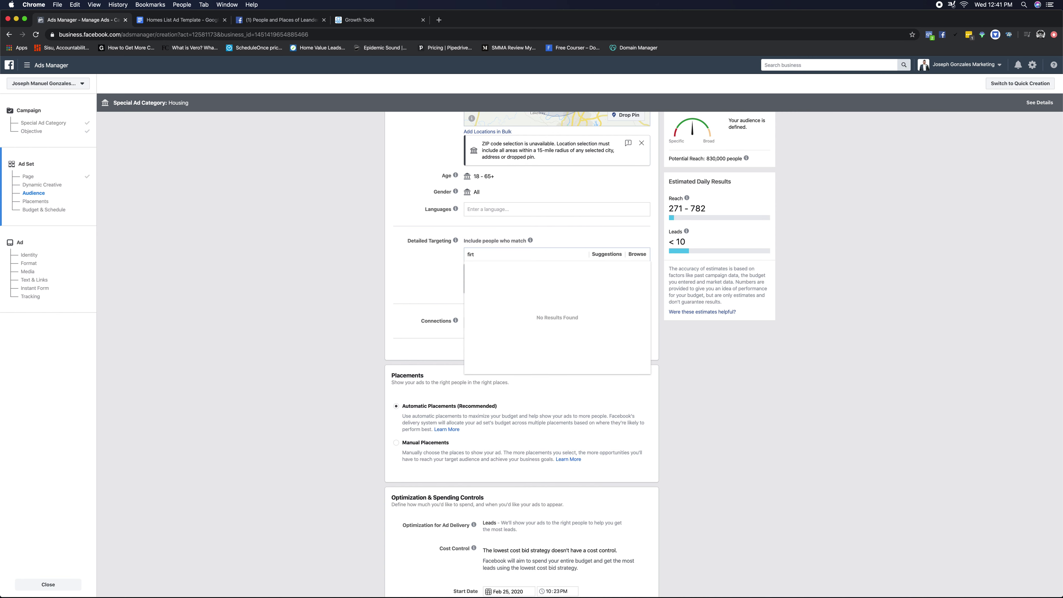
pyautogui.write('st')
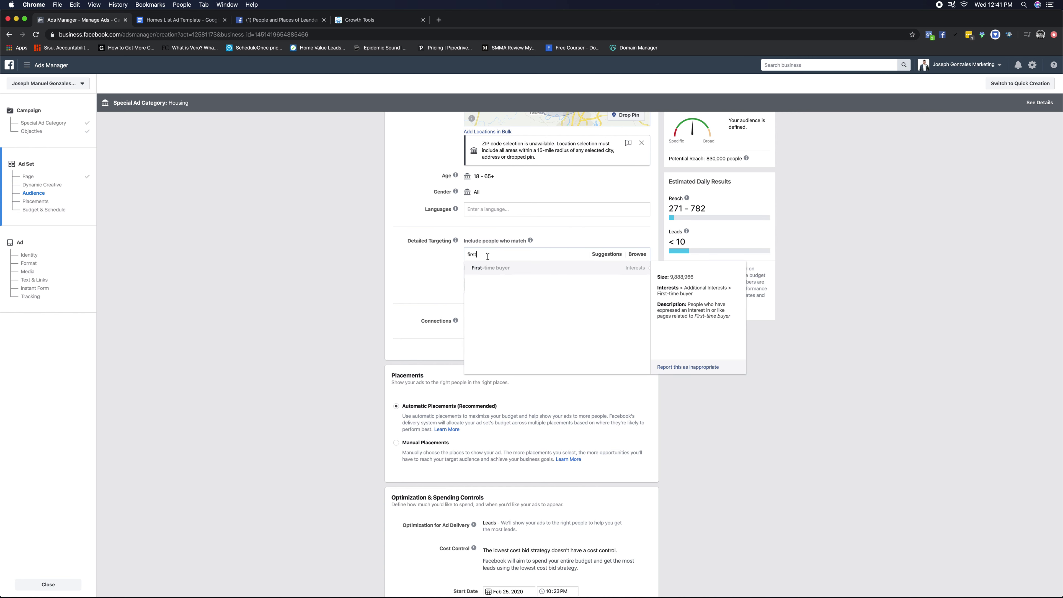
pyautogui.click(499, 272)
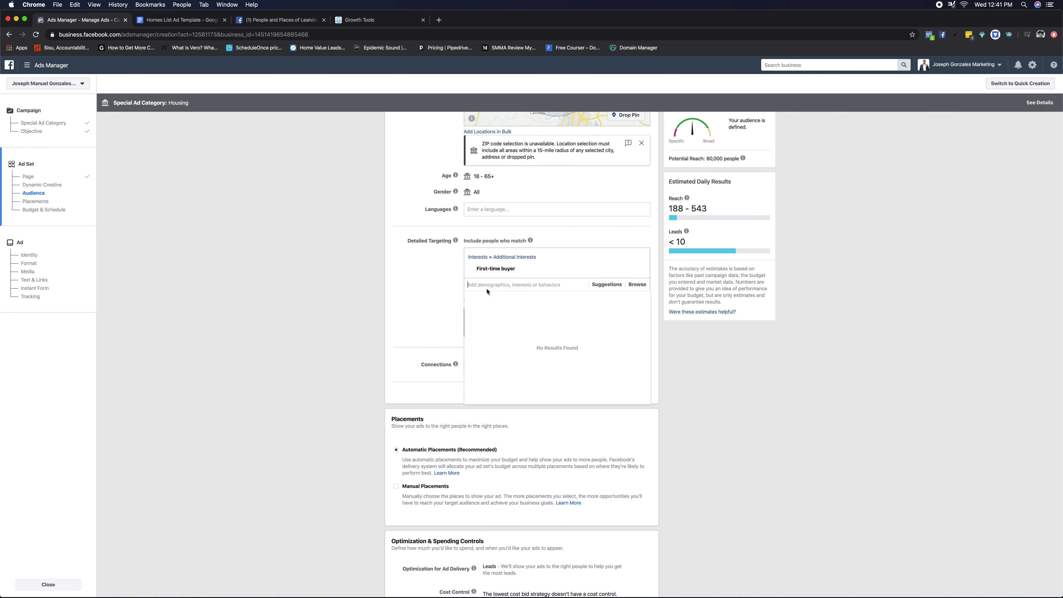
pyautogui.write('zillow')
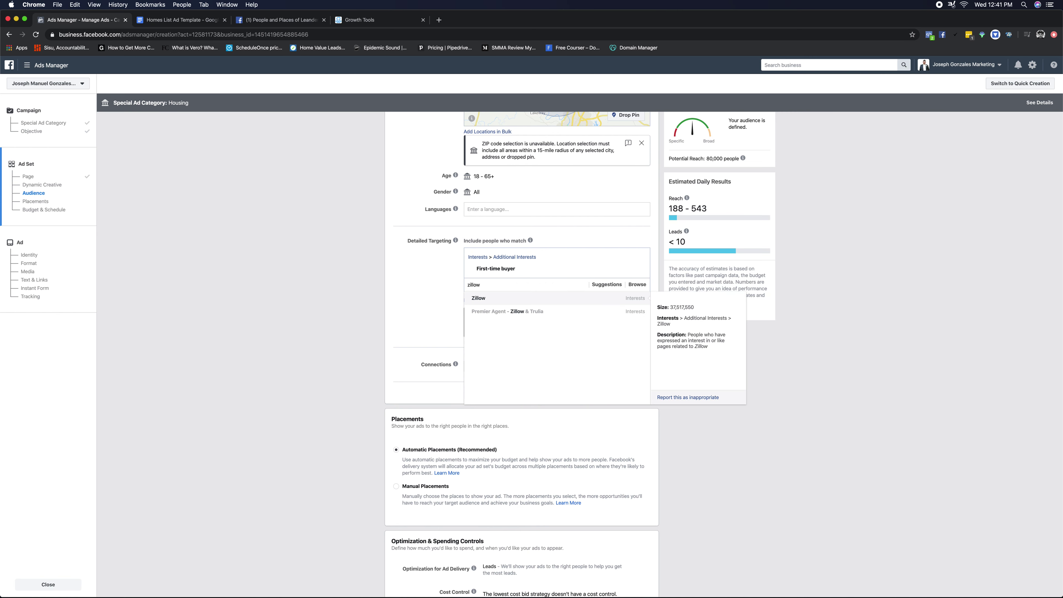
pyautogui.click(492, 299)
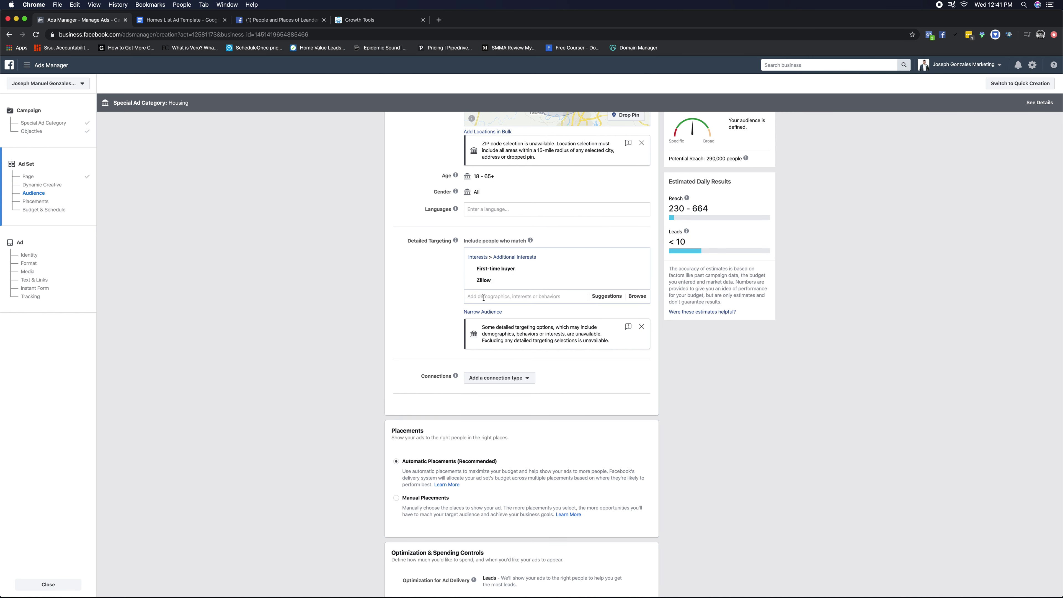
pyautogui.write('realtor.com')
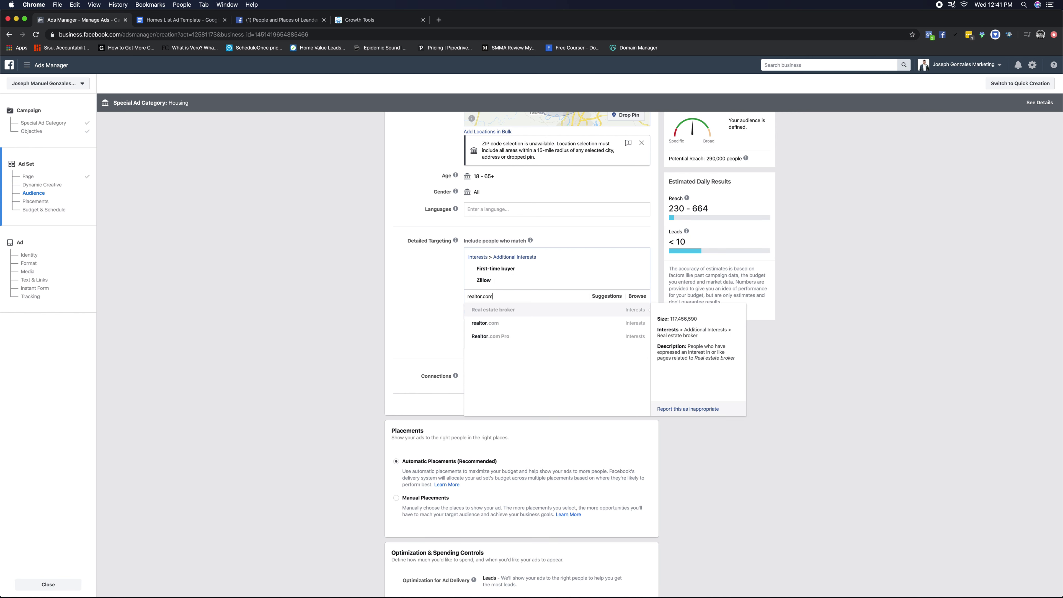
pyautogui.click(488, 310)
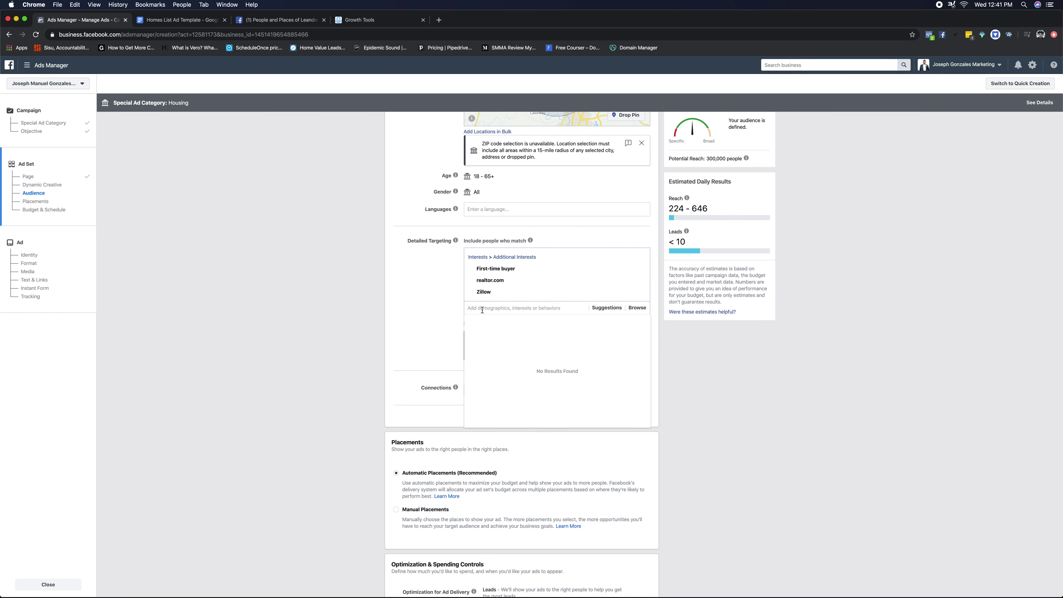
# - Add Trulia and Homes.com as interests, then search for 'house hunting'
pyautogui.write('tru')
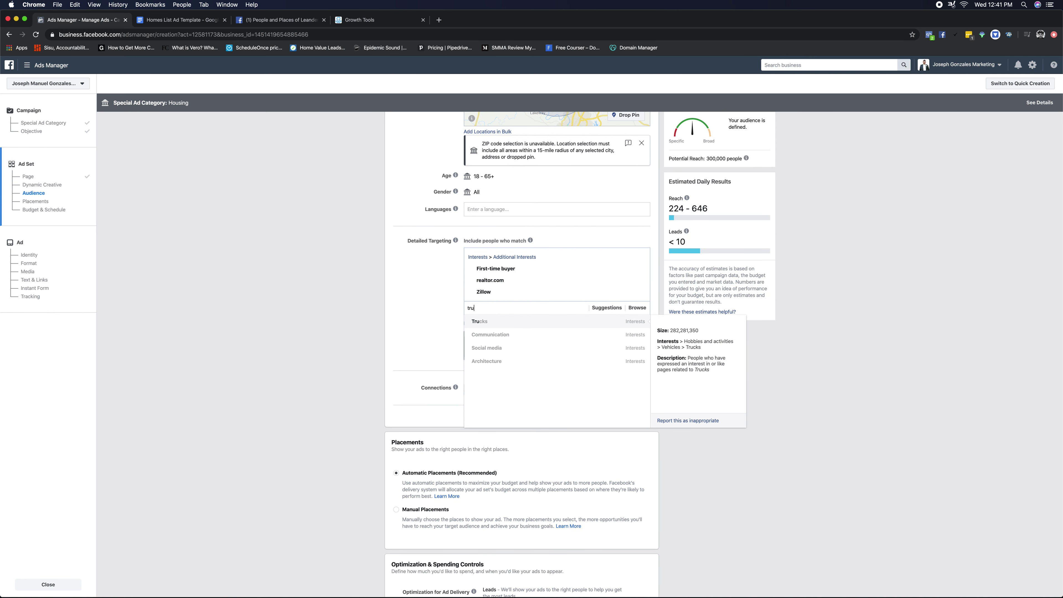
pyautogui.write('lia')
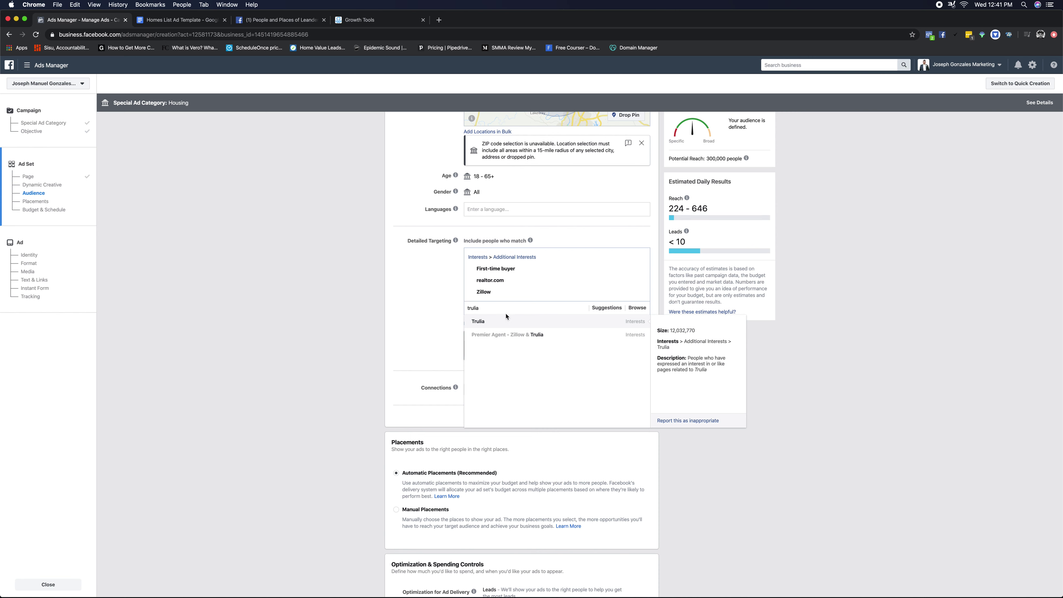
pyautogui.click(494, 321)
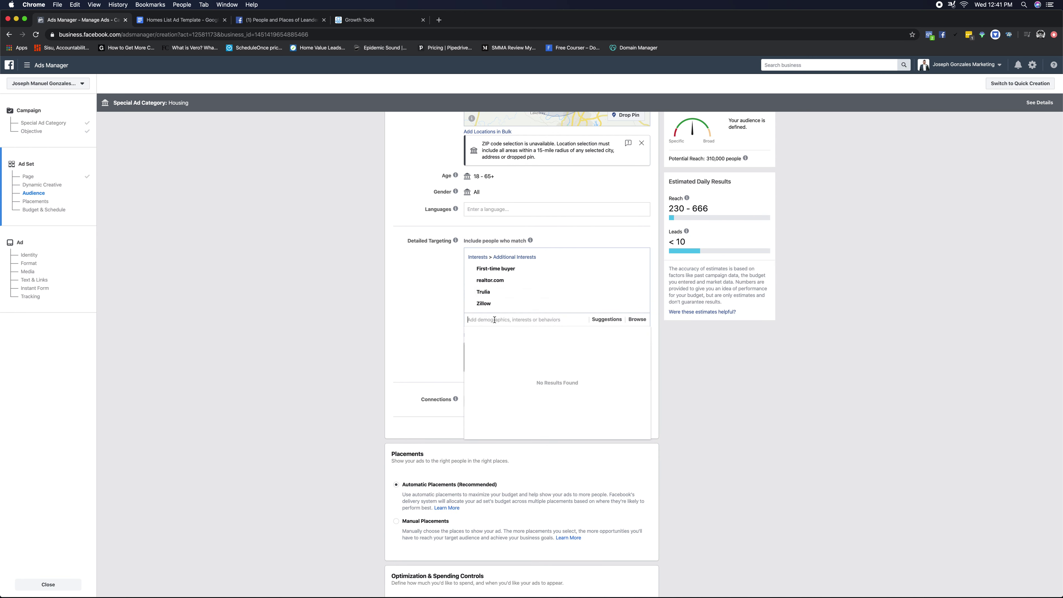
pyautogui.write('homes.com')
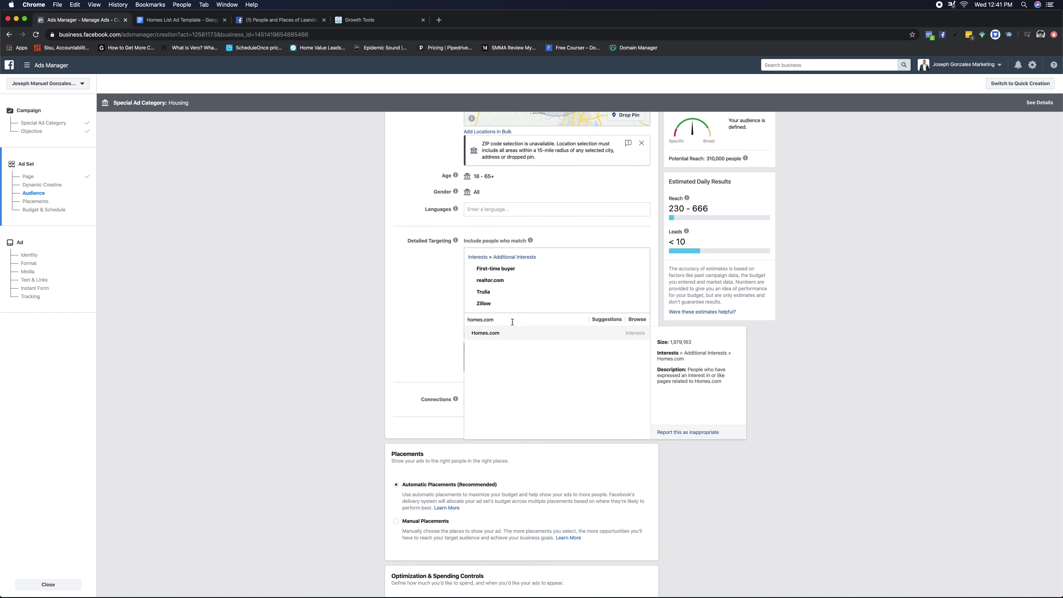
pyautogui.click(507, 336)
pyautogui.click(422, 334)
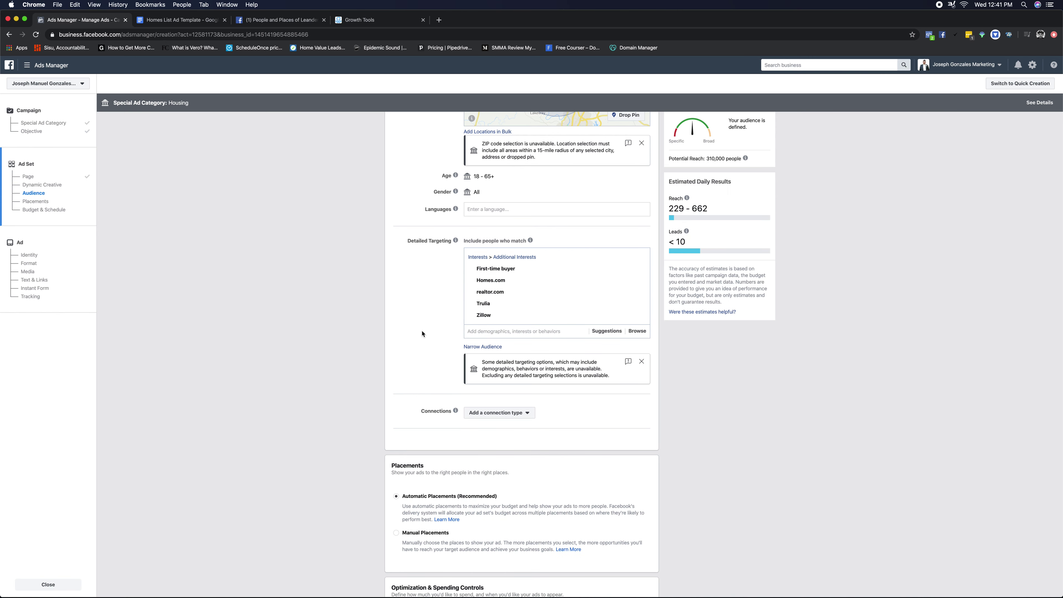
pyautogui.click(510, 334)
pyautogui.write('house hunting')
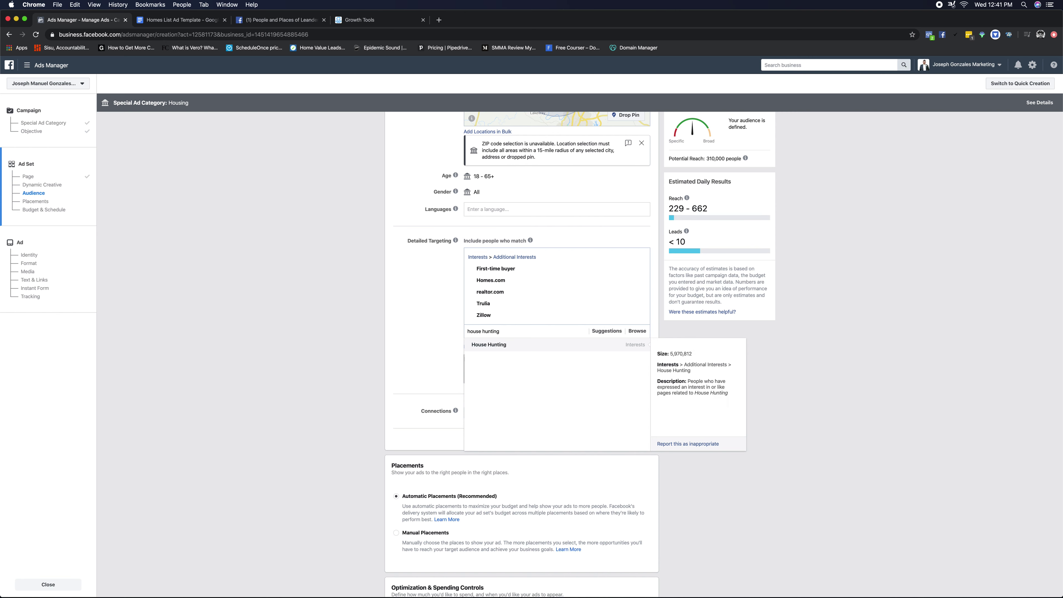
# - Add House Hunting as a detailed targeting interest
pyautogui.click(525, 346)
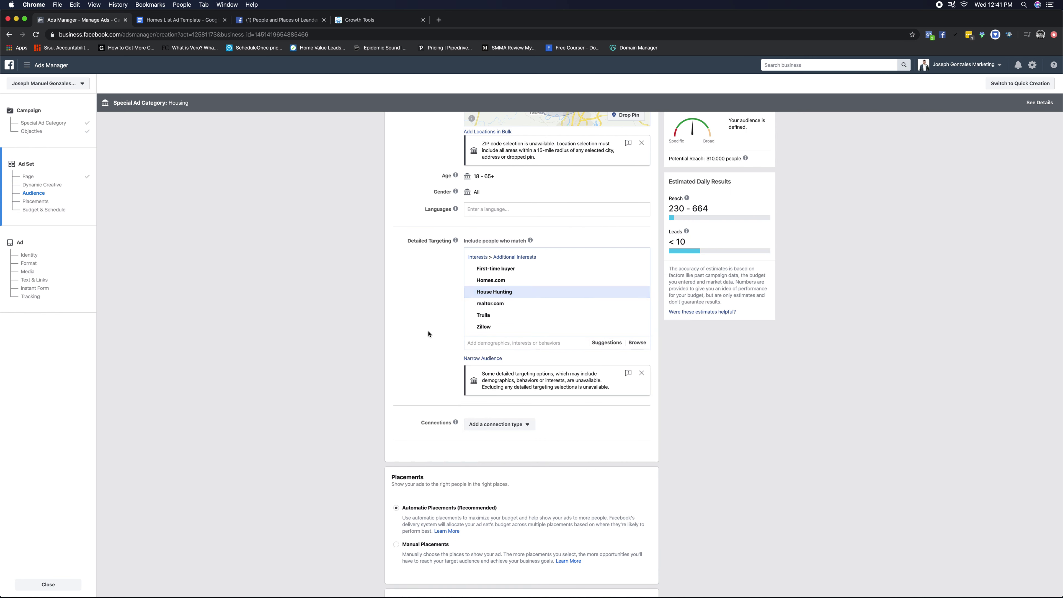
pyautogui.scroll(4, 428, 334)
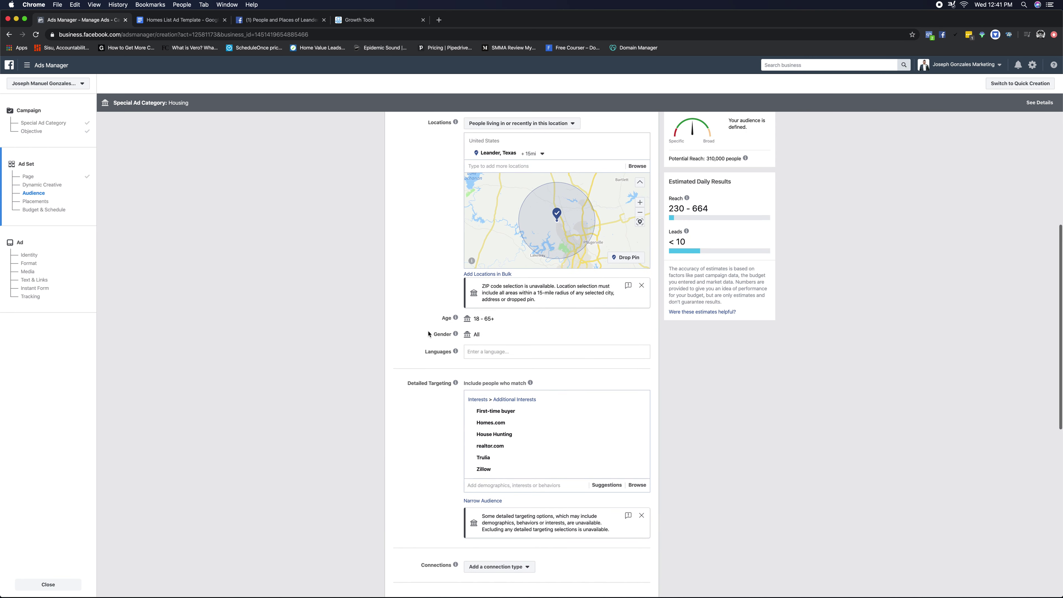
pyautogui.scroll(2, 428, 334)
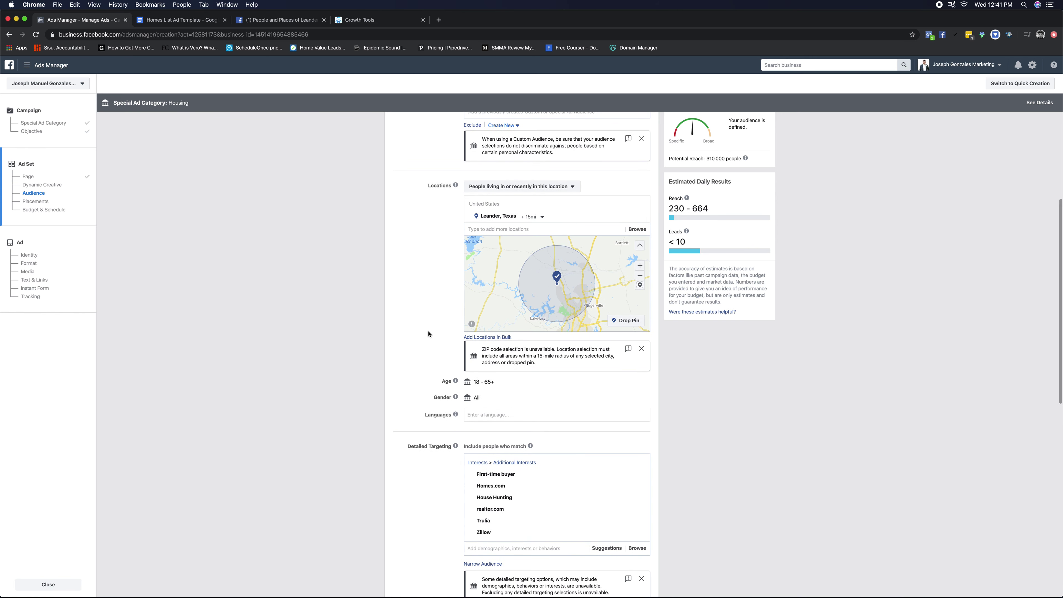
pyautogui.scroll(-3, 428, 334)
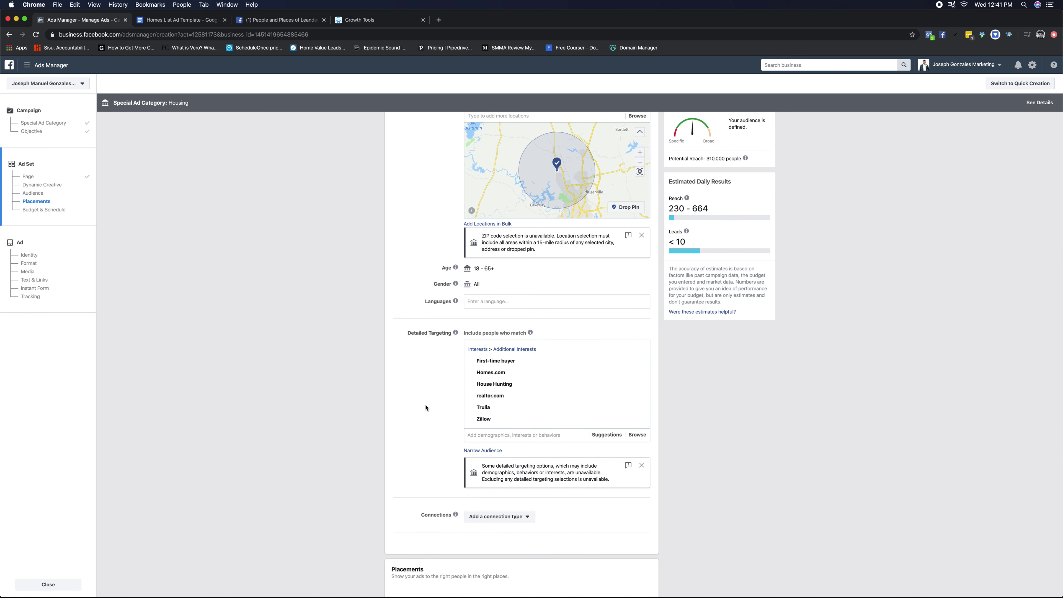
pyautogui.scroll(-3, 426, 407)
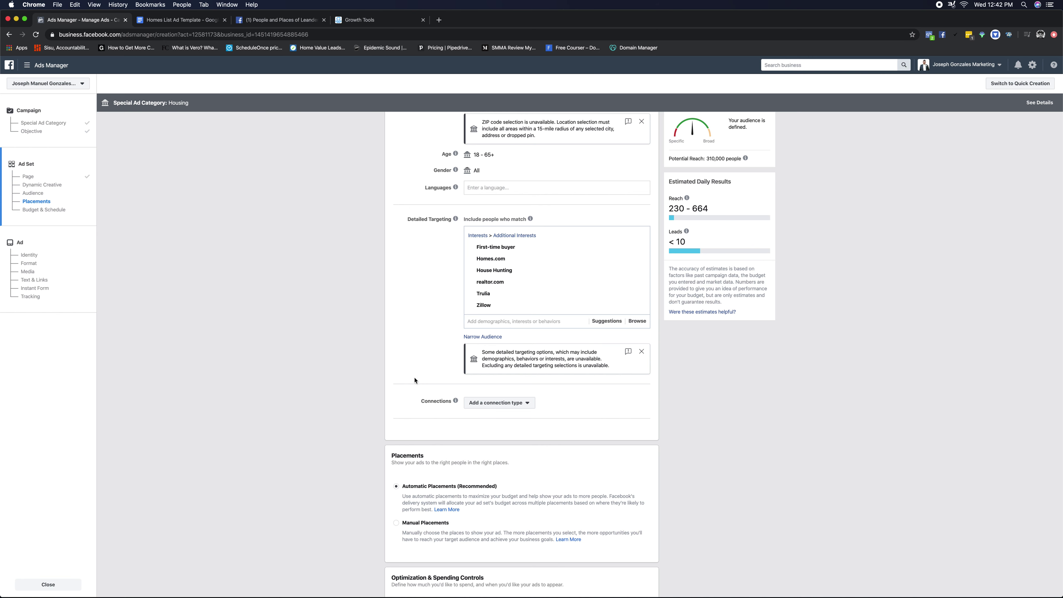
# - Move down to the Placements section and choose Manual Placements
pyautogui.scroll(4, 398, 335)
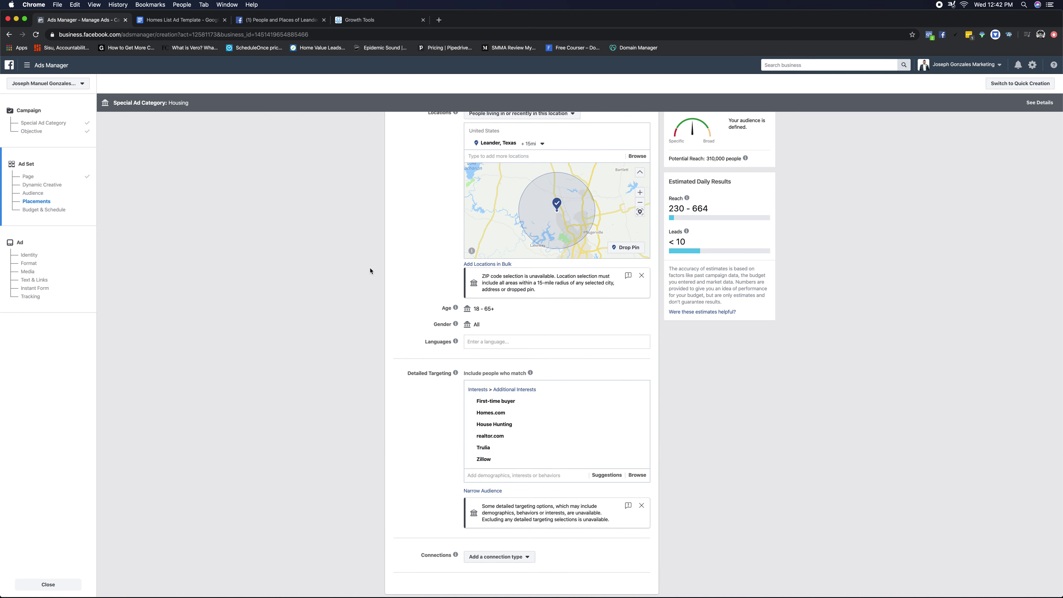
pyautogui.scroll(-2, 366, 297)
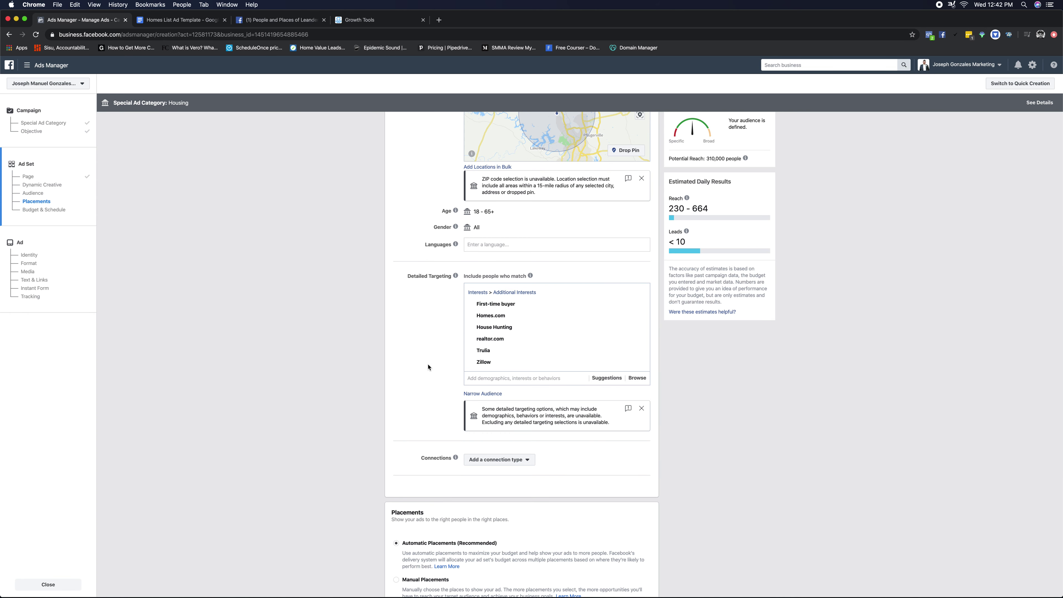
pyautogui.scroll(-1, 428, 367)
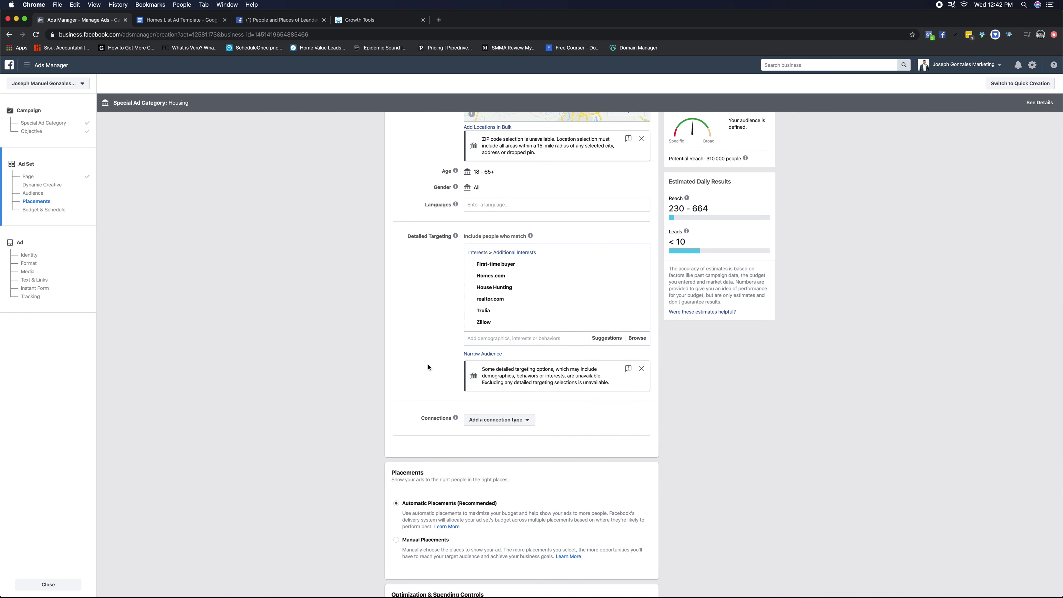
pyautogui.scroll(-2, 428, 367)
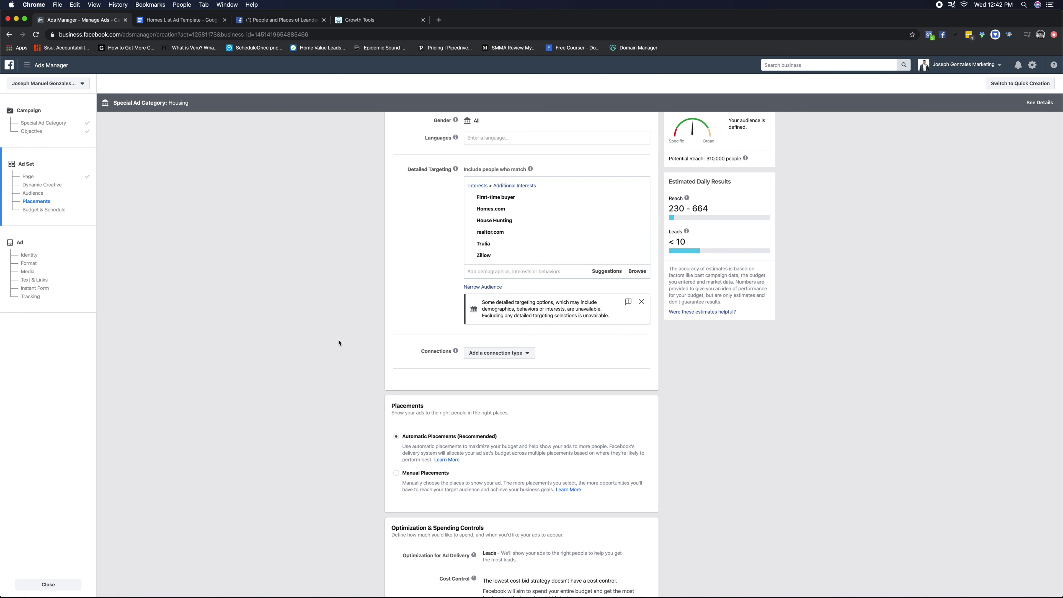
pyautogui.scroll(-4, 340, 404)
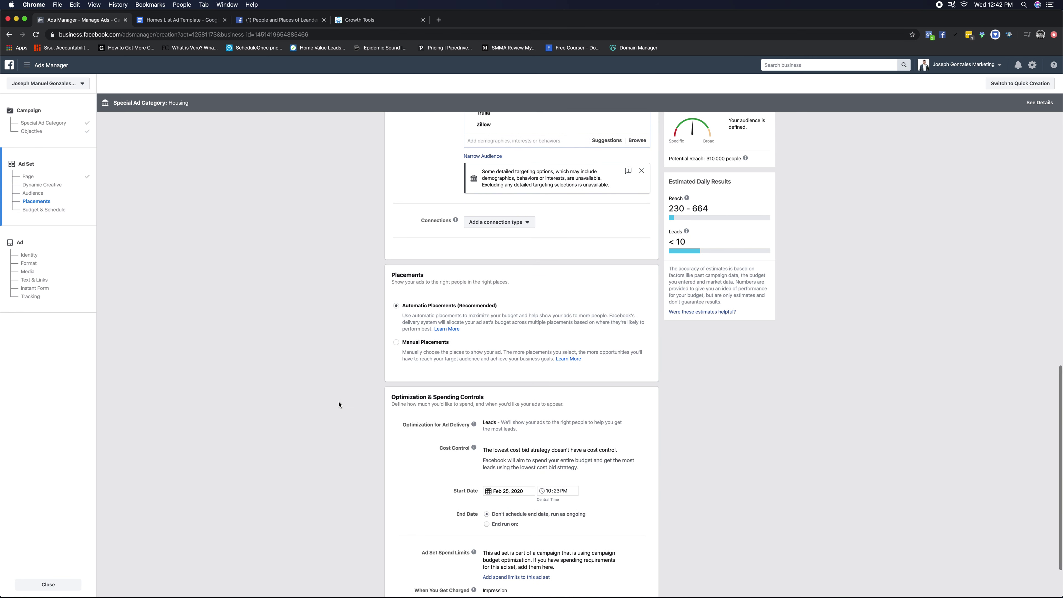
pyautogui.scroll(-2, 340, 386)
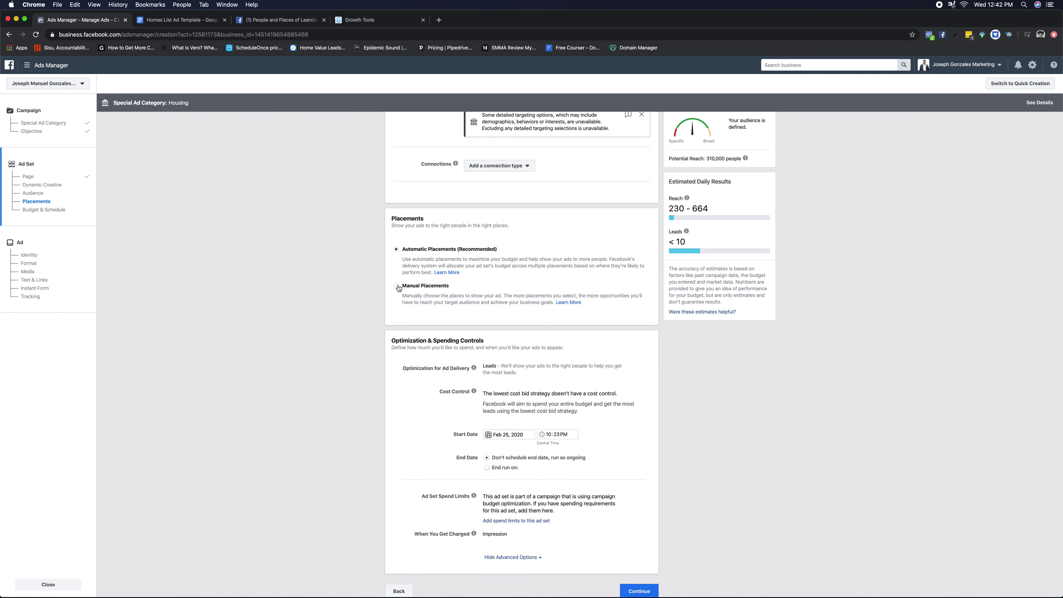
pyautogui.click(397, 286)
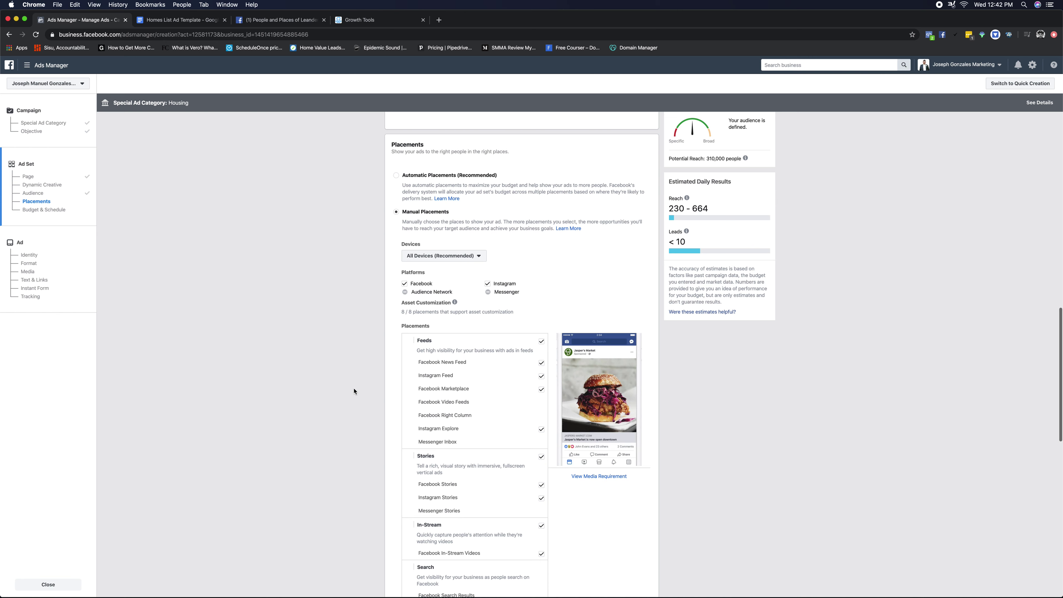
# - Review the Devices, Platforms and Placements lists and the 8 of 8 asset customization line
pyautogui.scroll(-4, 354, 391)
pyautogui.scroll(-2, 354, 392)
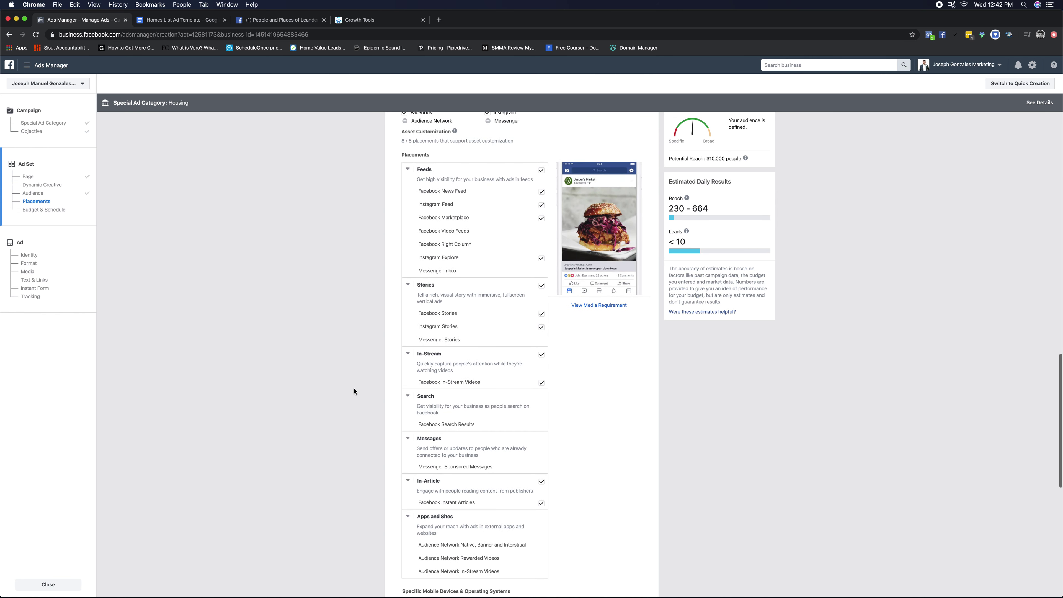
pyautogui.scroll(3, 354, 392)
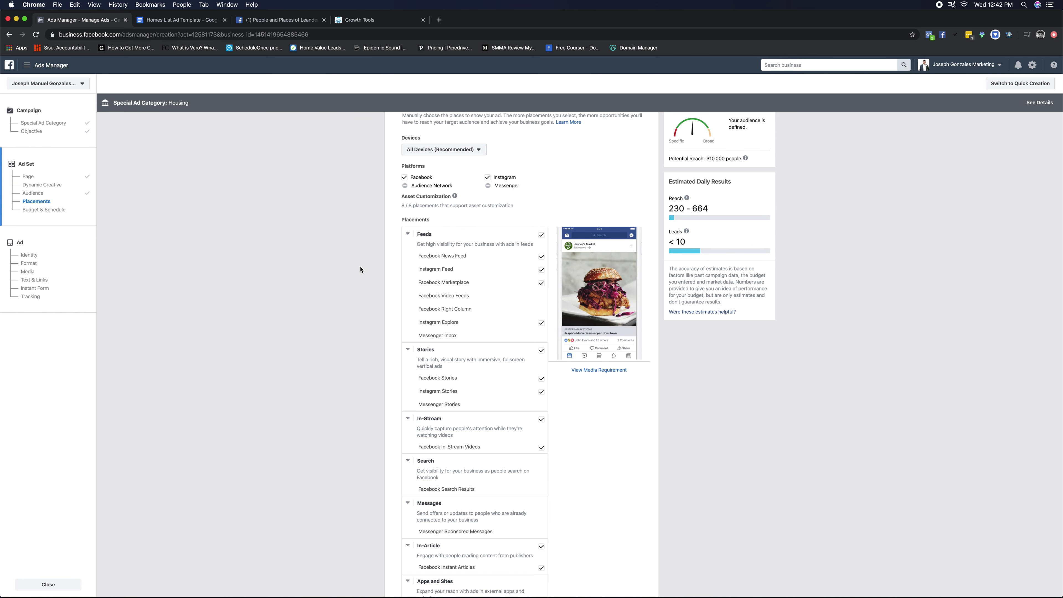
pyautogui.scroll(-2, 349, 254)
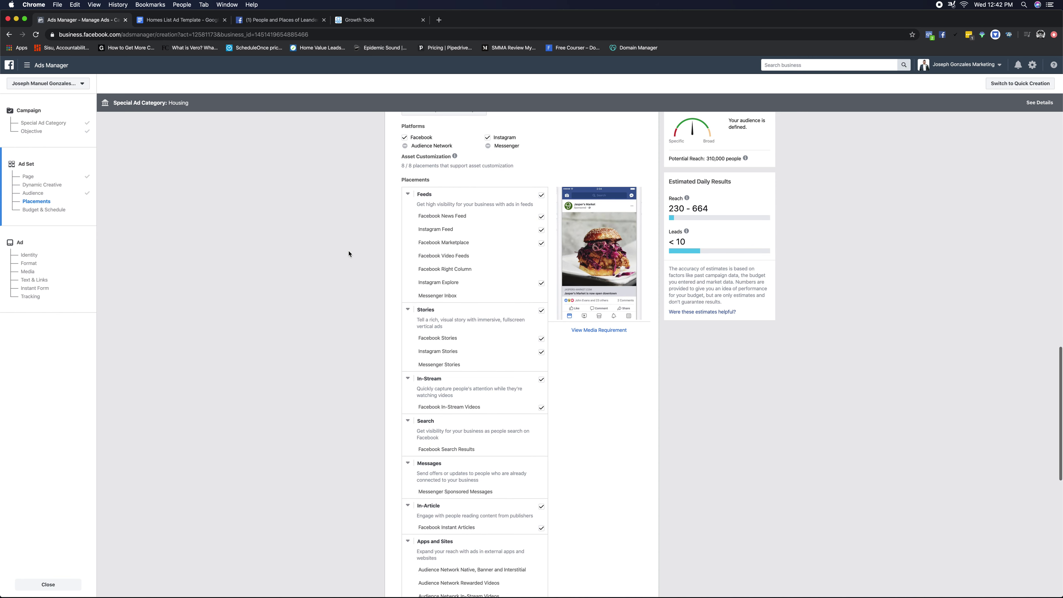
pyautogui.scroll(3, 350, 254)
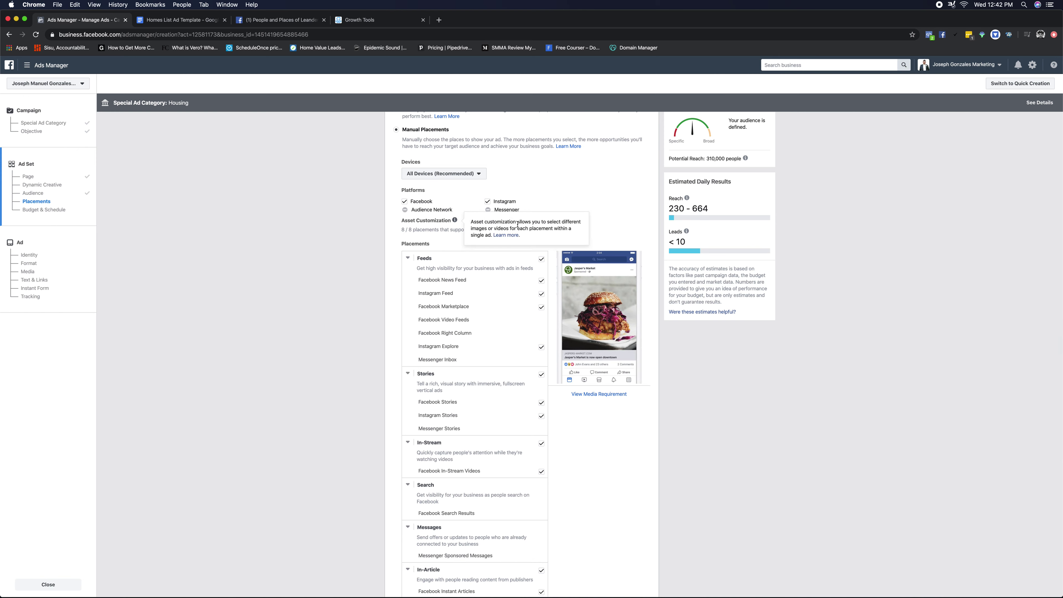
pyautogui.moveTo(402, 228); pyautogui.dragTo(531, 234)
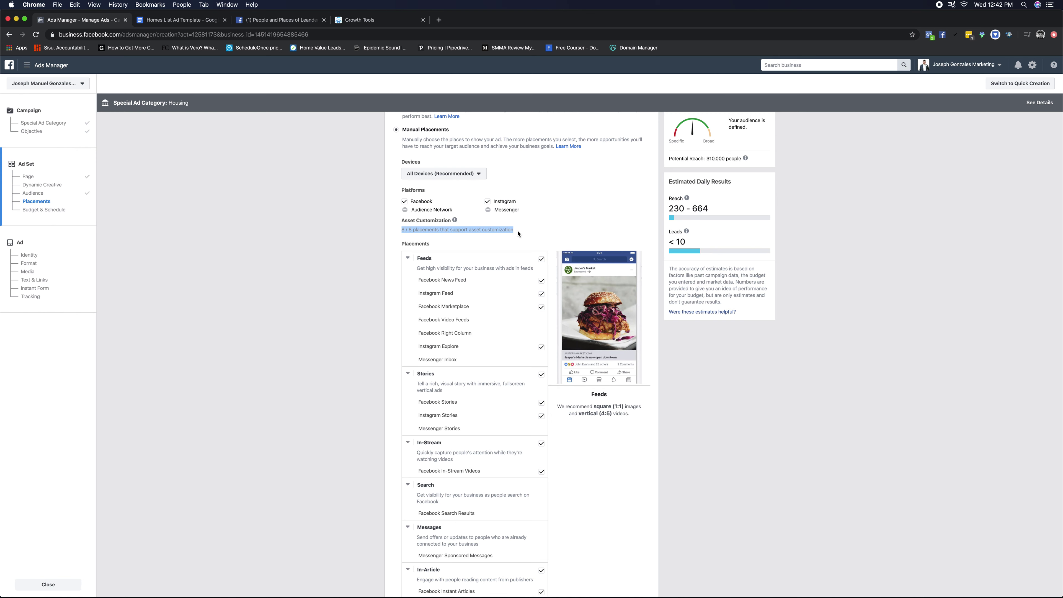
pyautogui.click(521, 234)
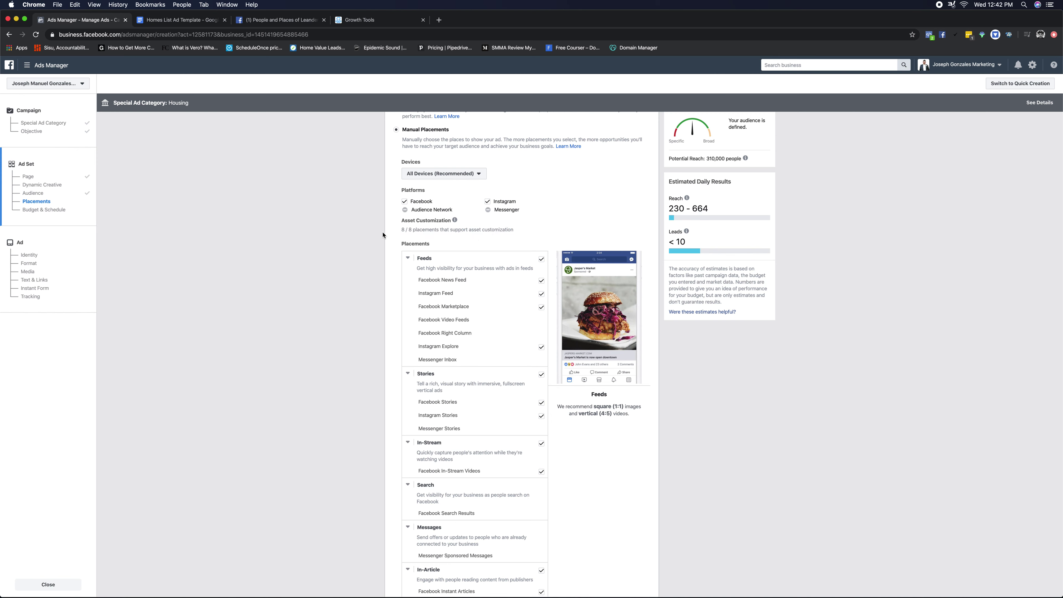
# - Uncheck Instagram under Platforms
pyautogui.click(488, 205)
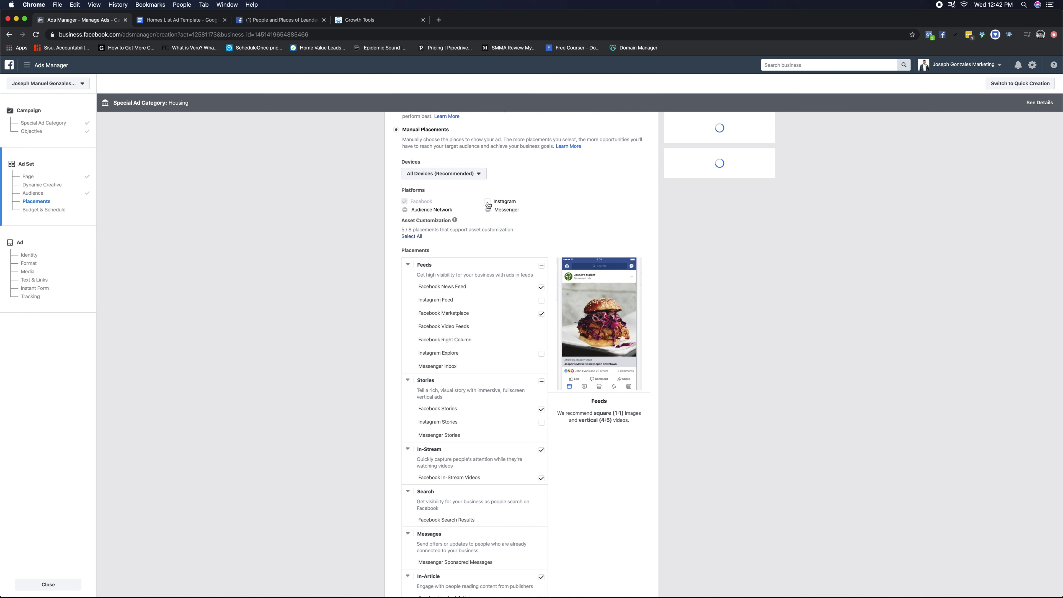
pyautogui.scroll(-3, 526, 297)
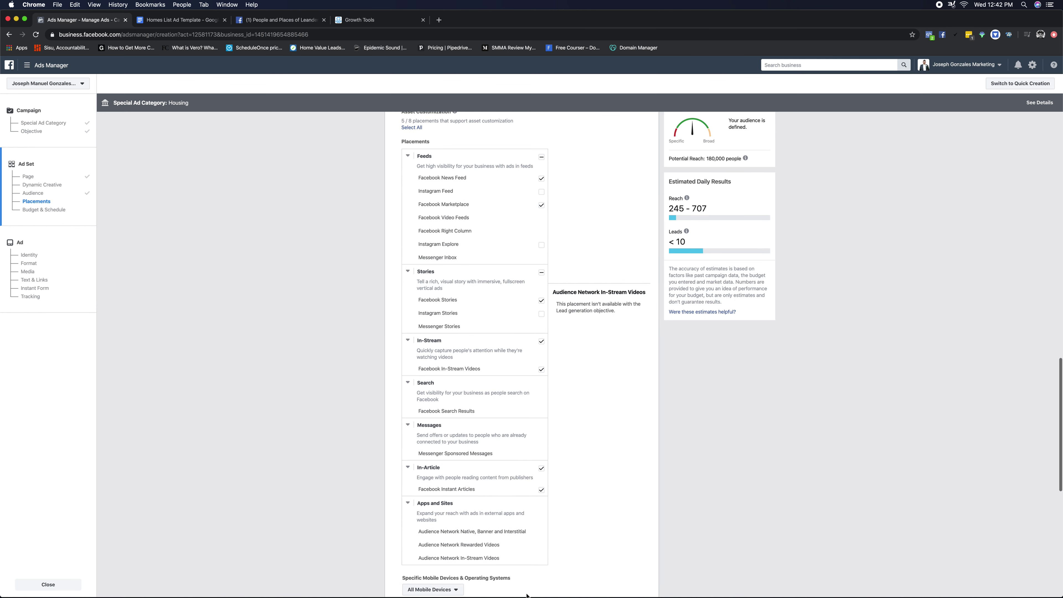
pyautogui.scroll(3, 515, 402)
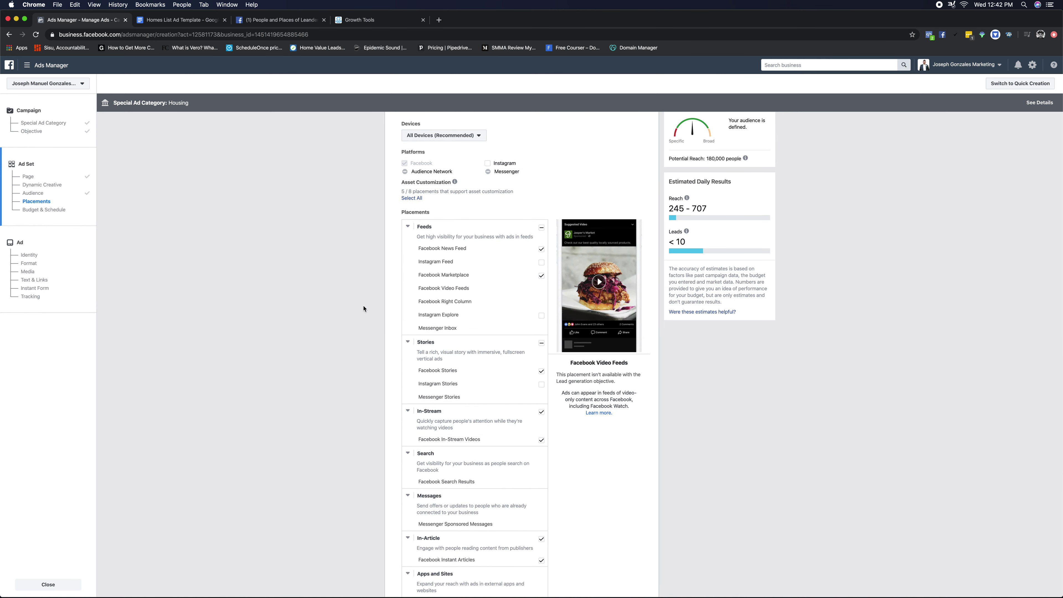
pyautogui.scroll(-3, 439, 243)
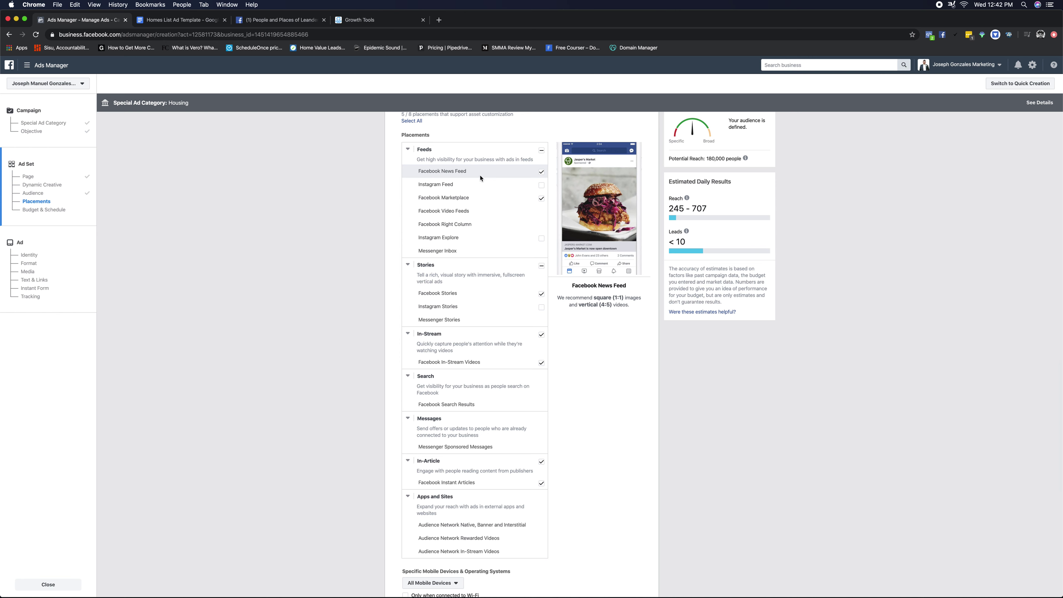
# - Uncheck Facebook Marketplace, Stories, In-Stream and In-Article, leaving 1 of 8 placements
pyautogui.click(541, 198)
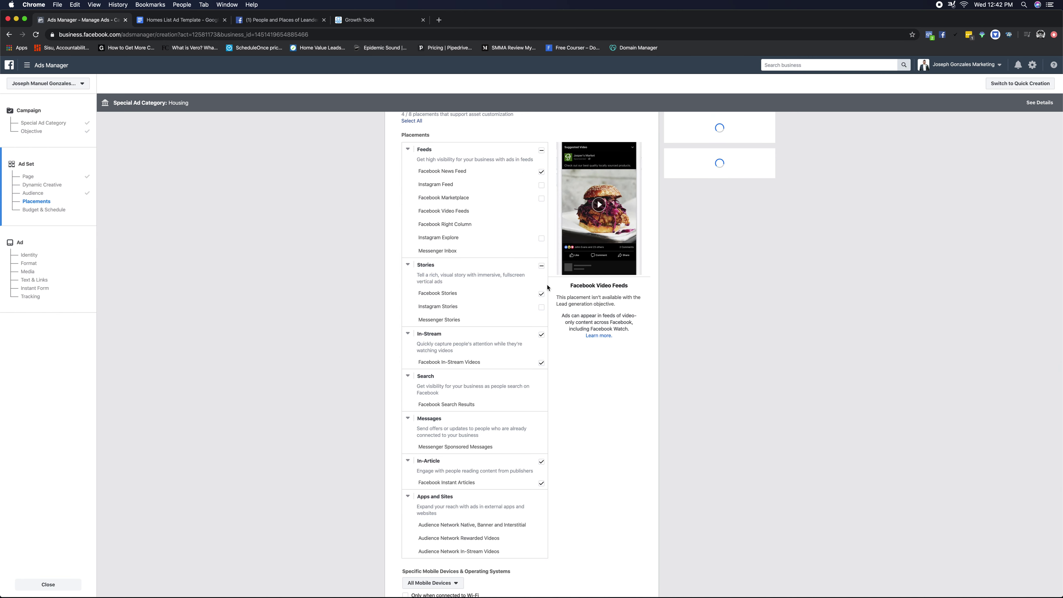
pyautogui.click(541, 293)
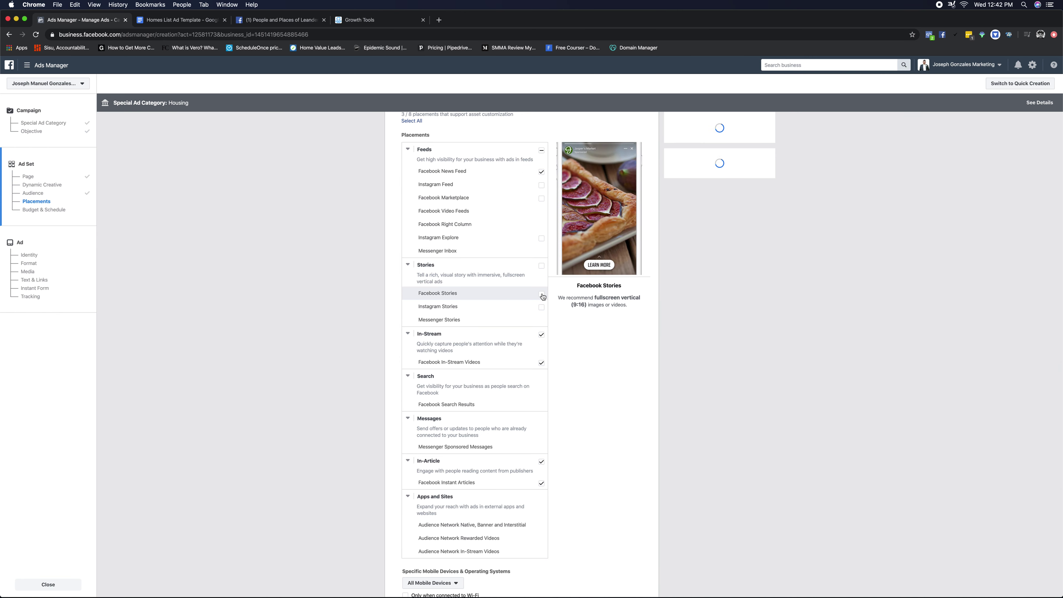
pyautogui.click(542, 334)
pyautogui.scroll(-1, 511, 416)
pyautogui.scroll(-2, 512, 416)
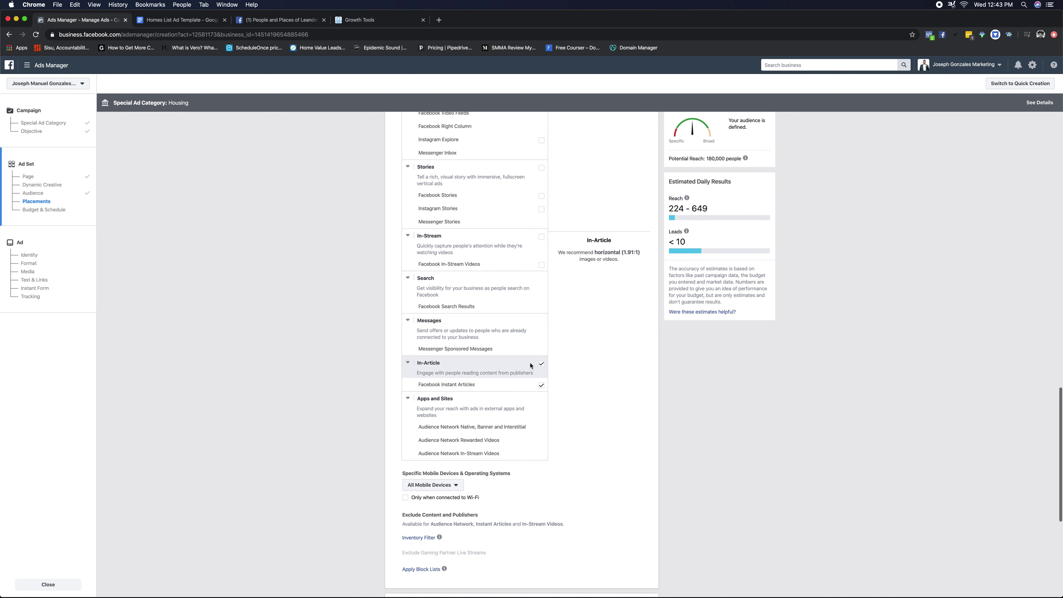
pyautogui.click(541, 363)
pyautogui.scroll(6, 323, 380)
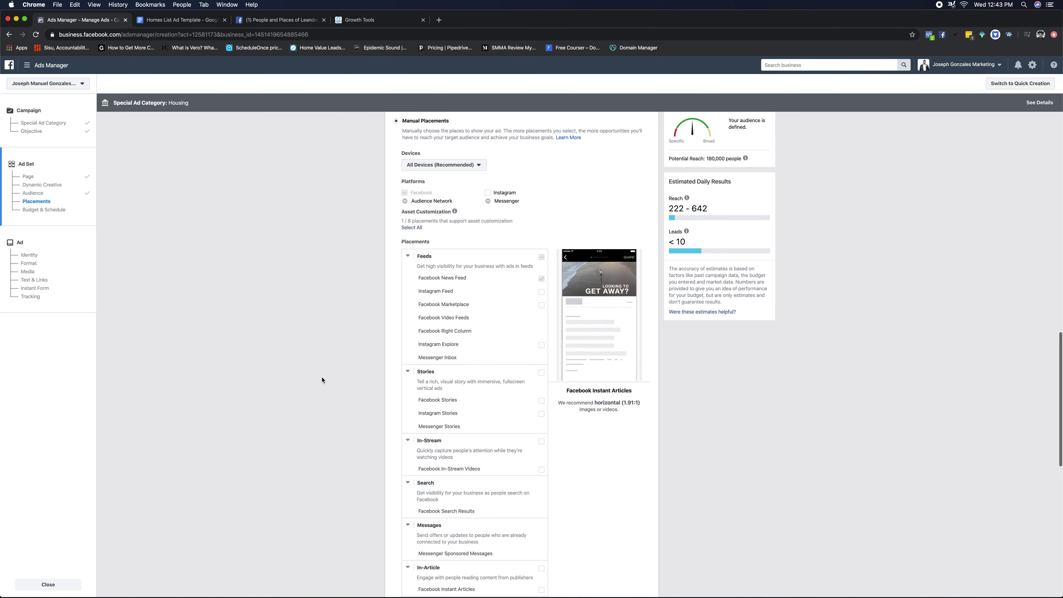
pyautogui.moveTo(519, 277); pyautogui.dragTo(400, 277)
pyautogui.click(358, 325)
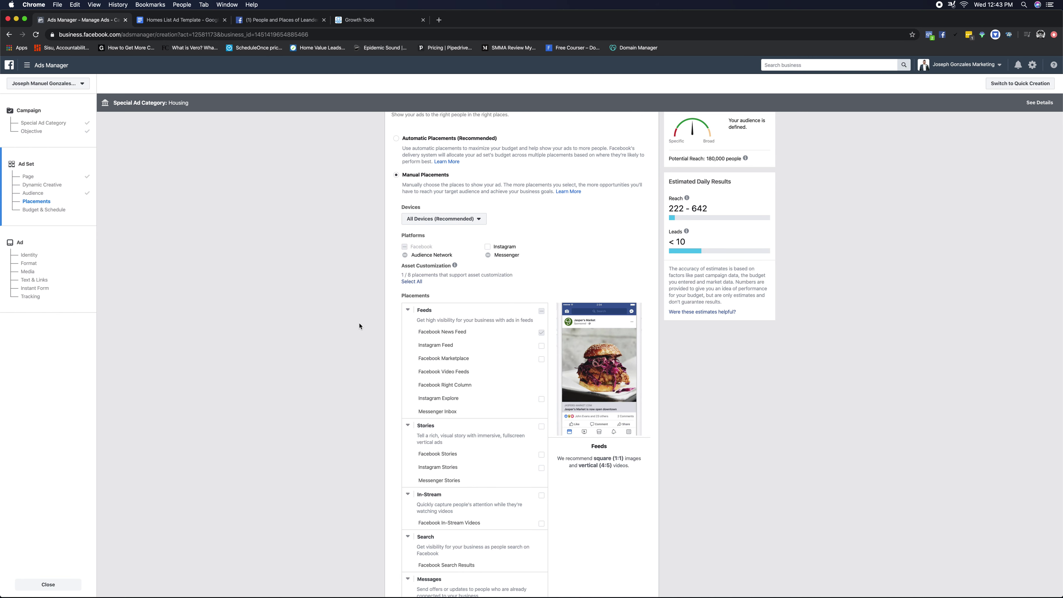
pyautogui.scroll(-4, 359, 326)
pyautogui.scroll(-7, 360, 326)
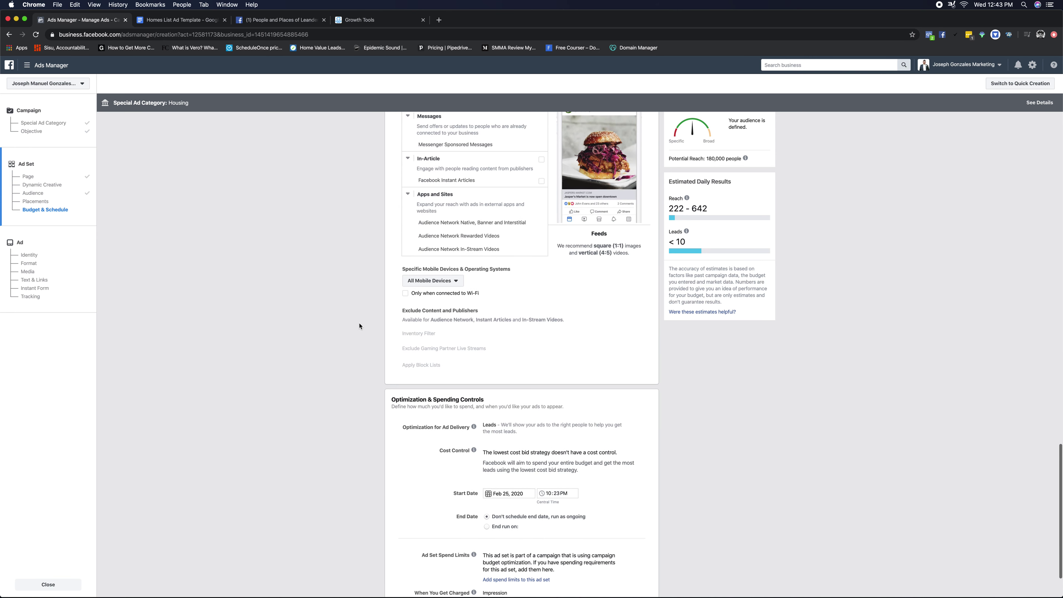
pyautogui.scroll(-2, 360, 326)
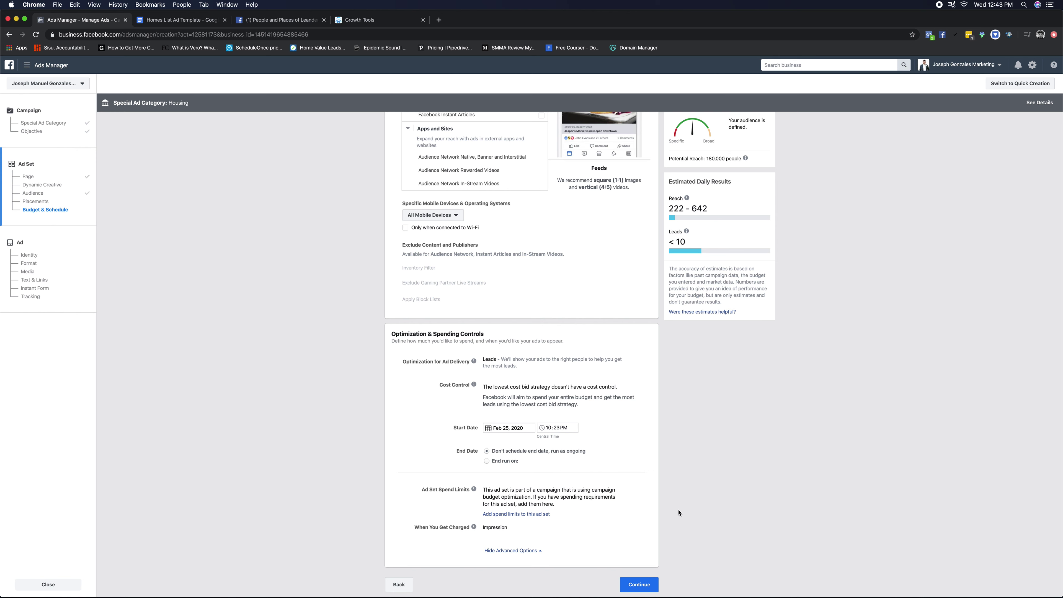
pyautogui.click(642, 583)
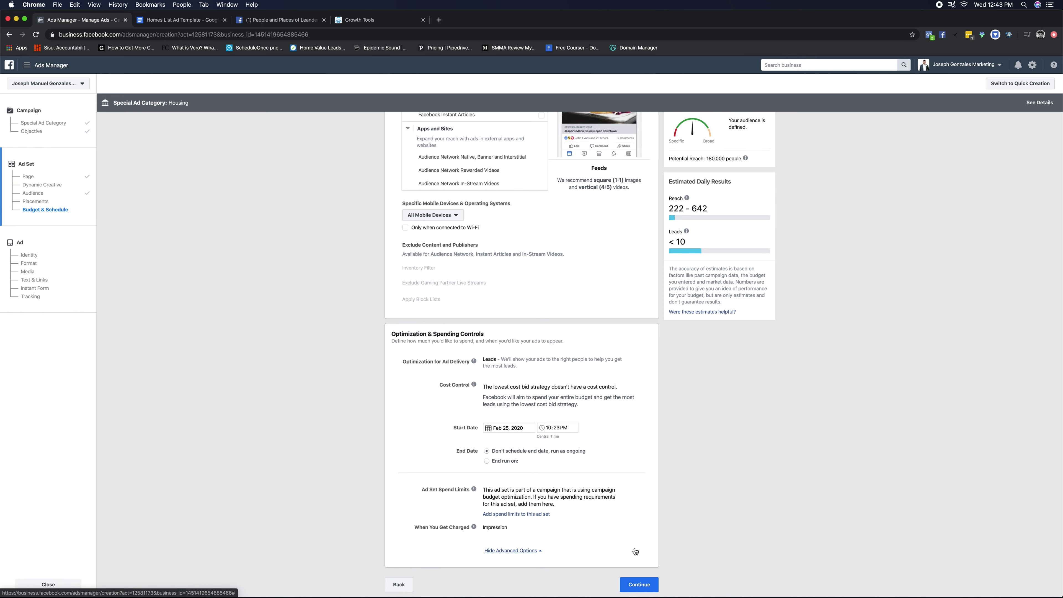
pyautogui.click(644, 585)
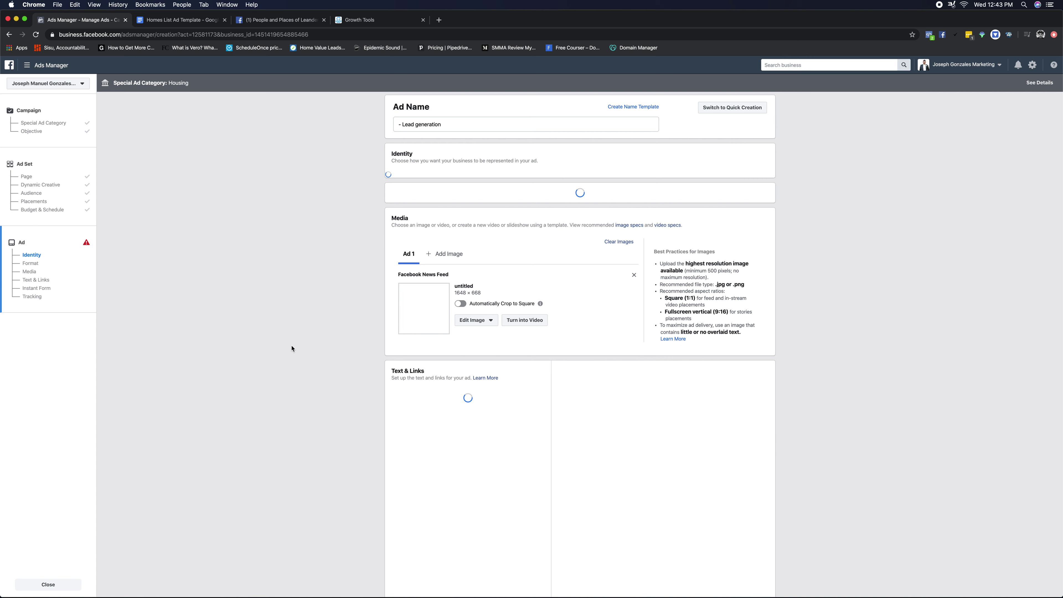